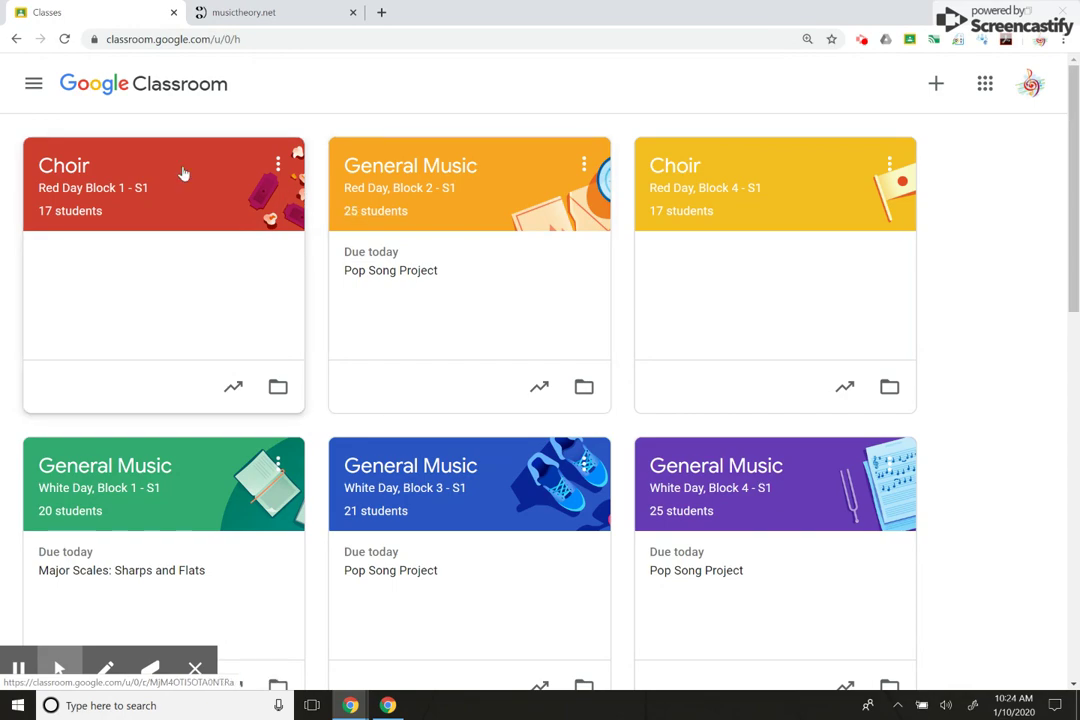
- Start a new assignment in the classwork of the Choir Red Day Block 1 - S1 class
left_click(99, 201)
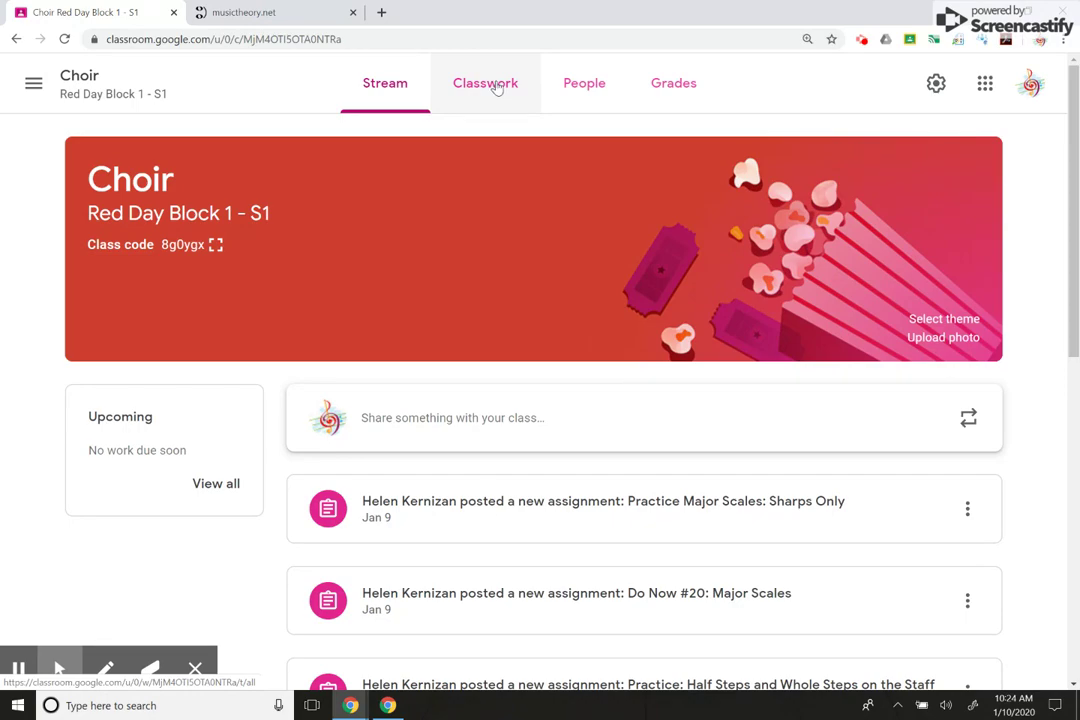
left_click(496, 88)
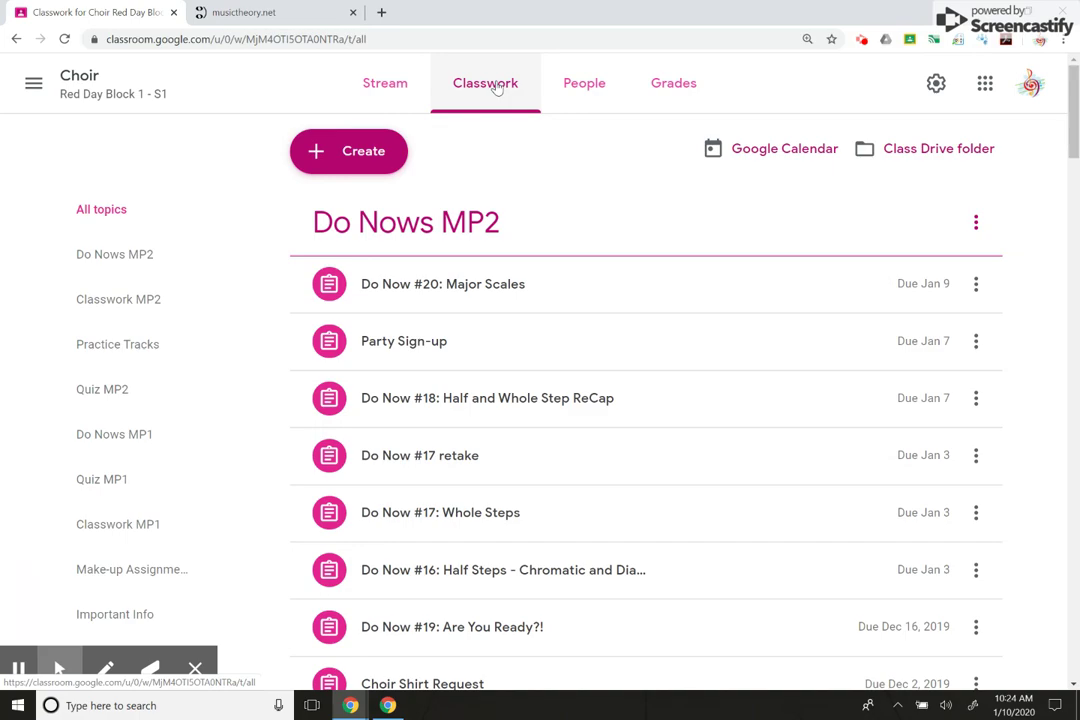
left_click(377, 151)
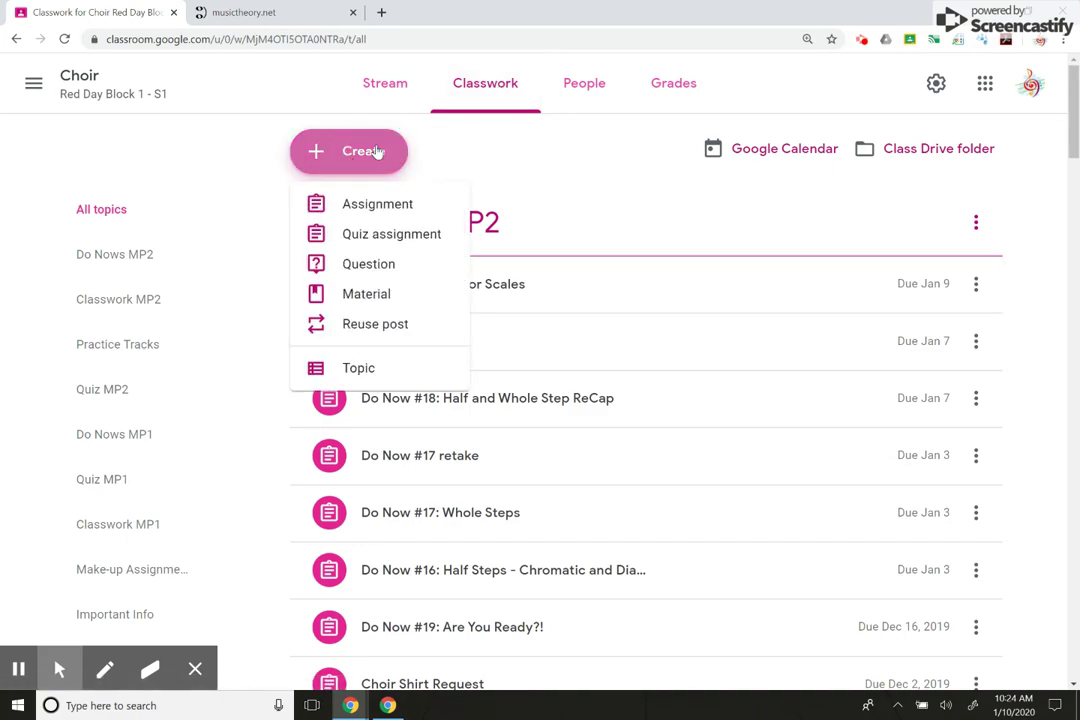
left_click(377, 205)
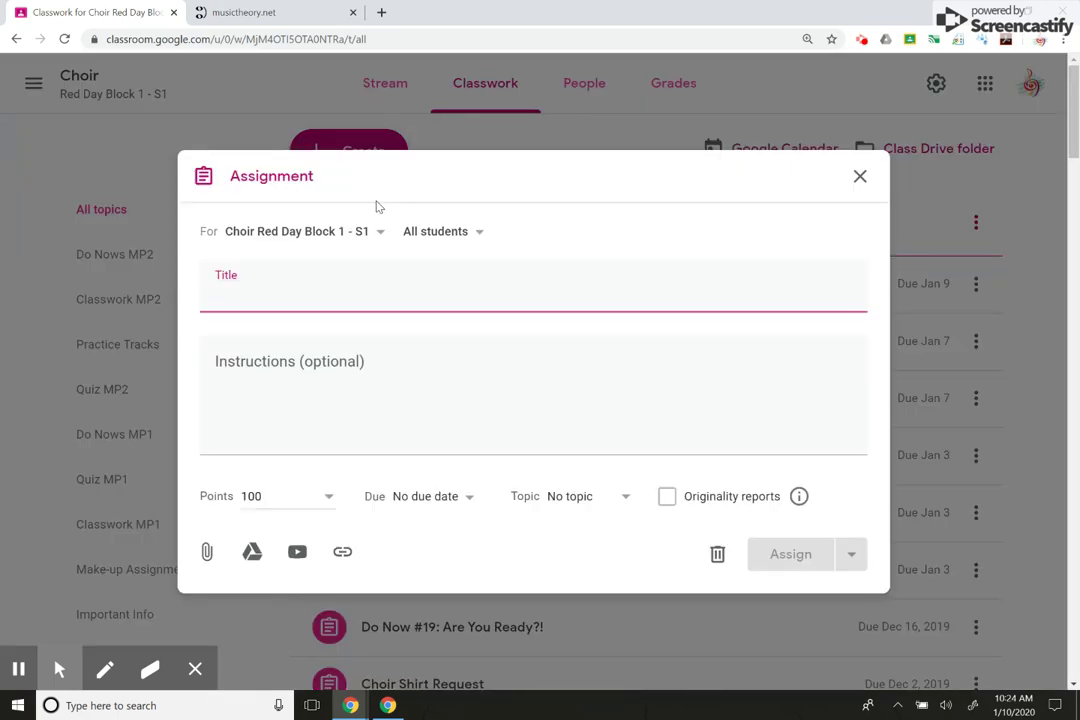
- Title the assignment "Note Naming Treble Clef" and set its points to 30
type("Note Naming")
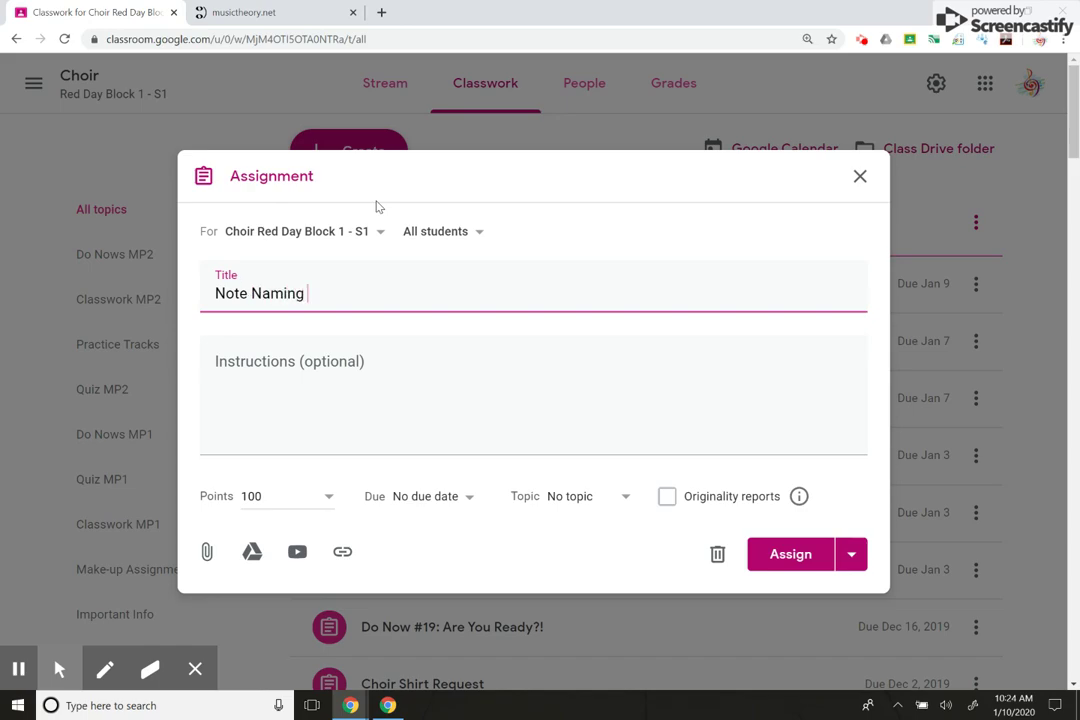
type(" Treble Clef")
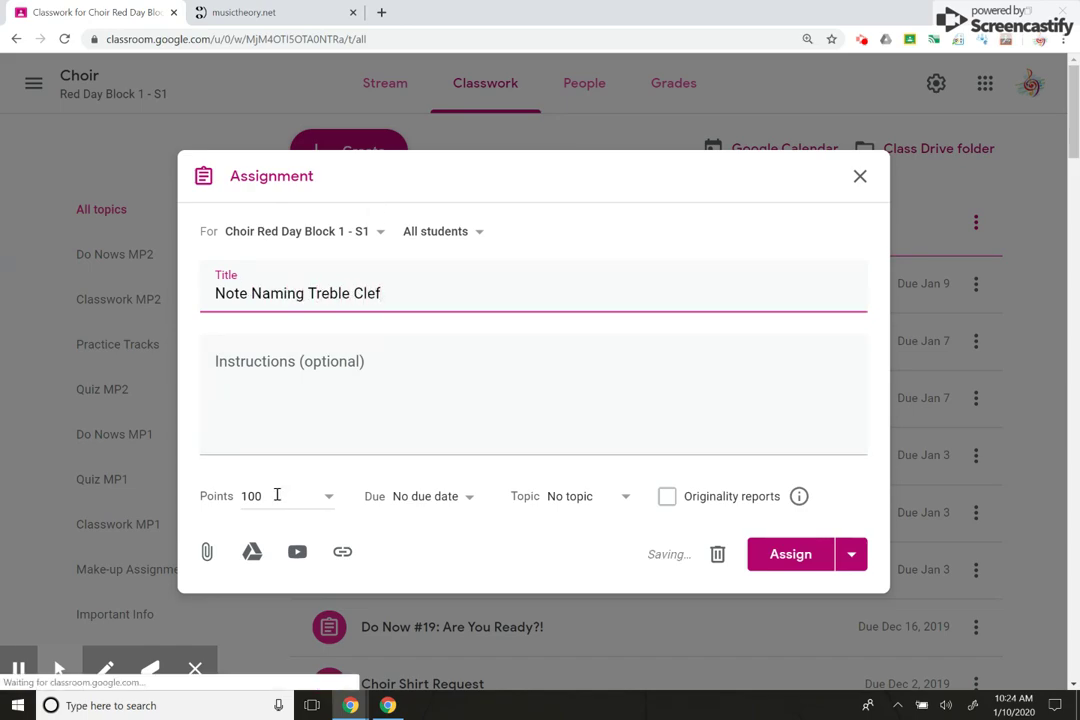
left_click(277, 495)
key("BackSpace")
key("BackSpace")
key("BackSpace")
type("30")
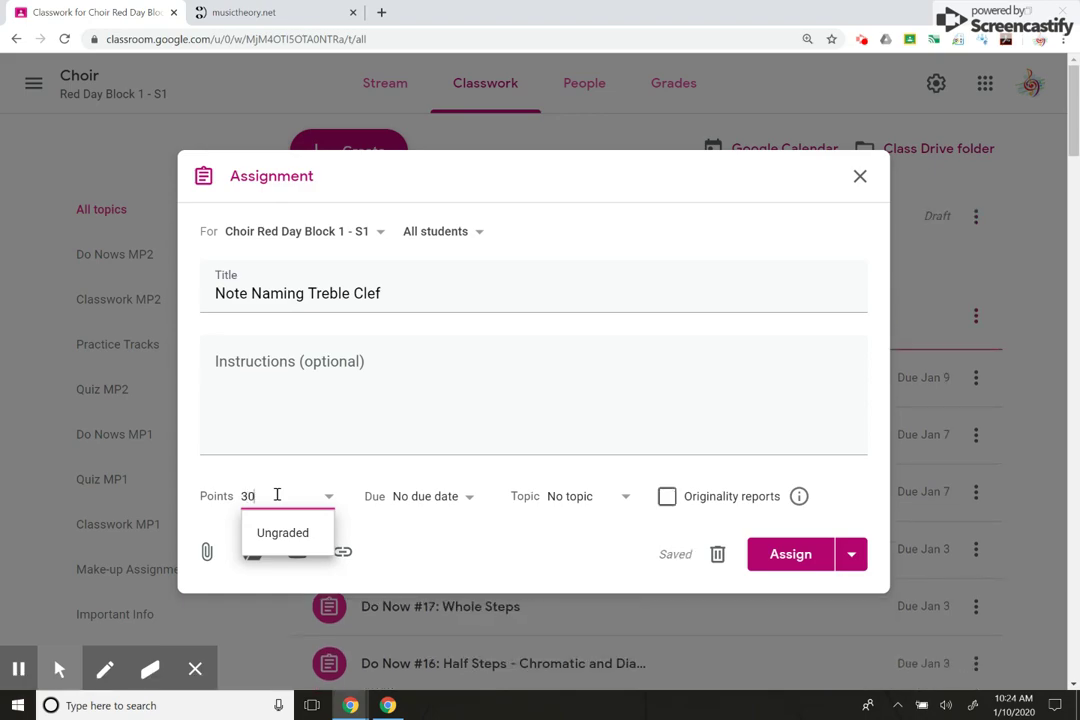
- Check the list of assigned students and set the assignment's due date to Jan 15, 2020
left_click(432, 496)
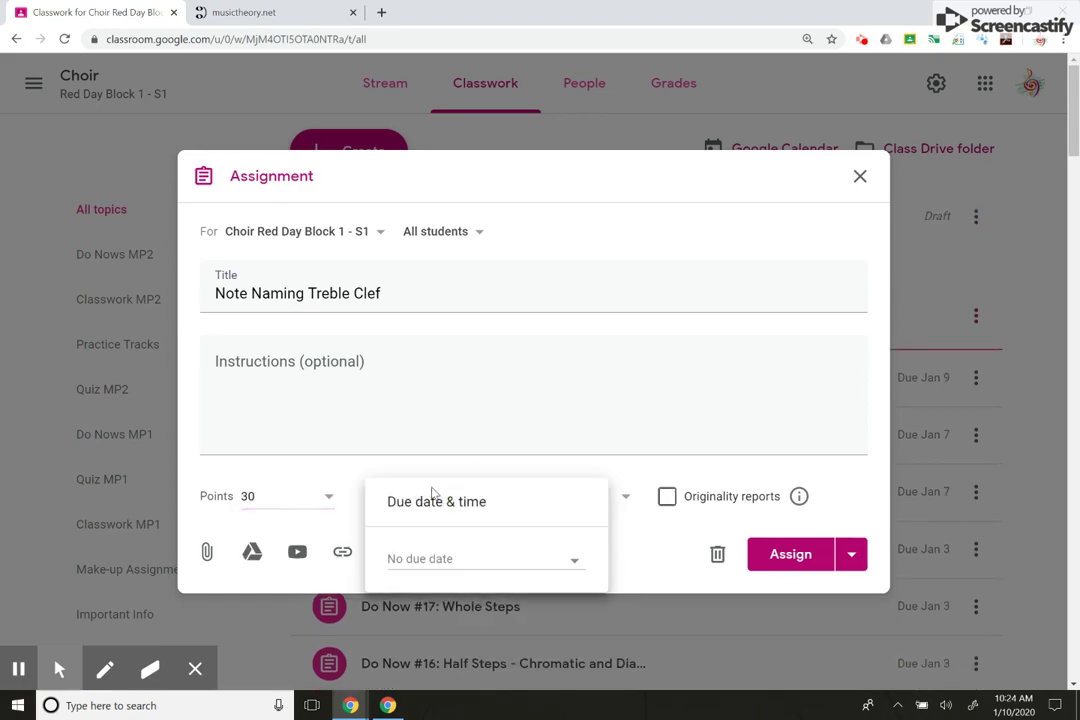
left_click(415, 233)
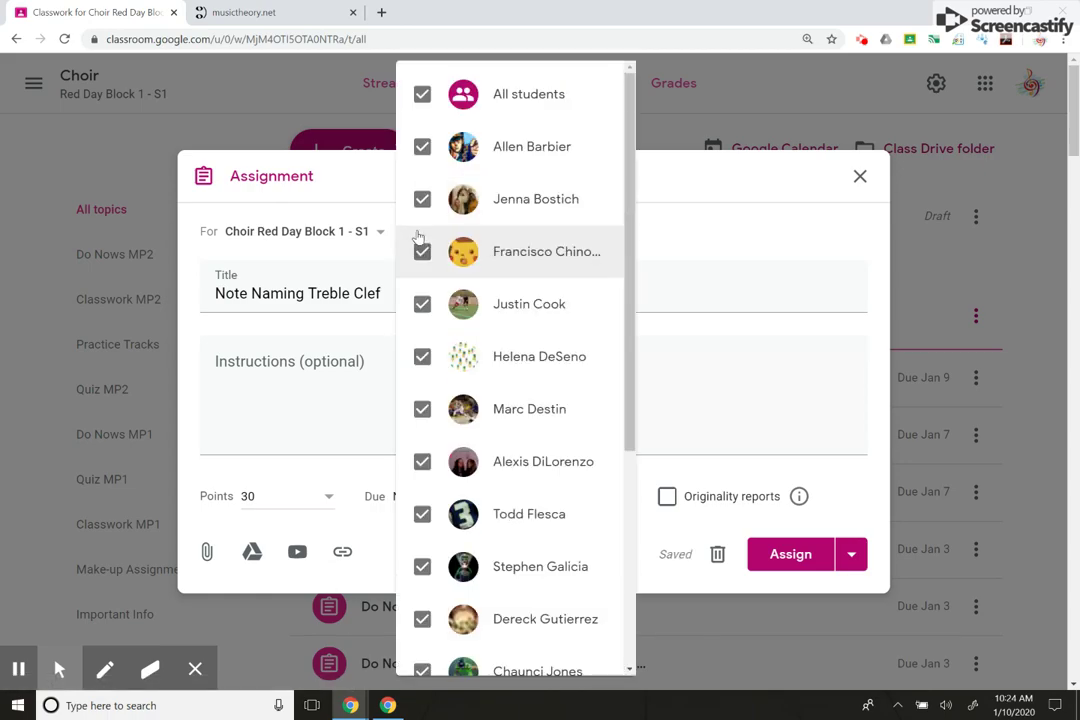
left_click(724, 253)
left_click(440, 498)
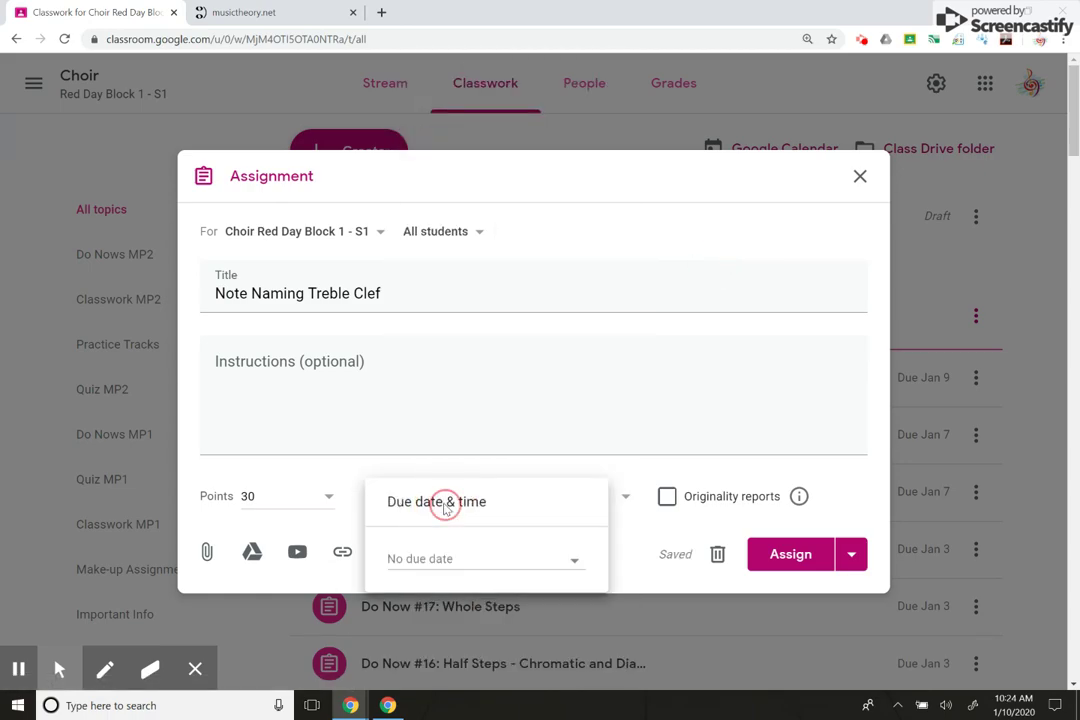
left_click(430, 558)
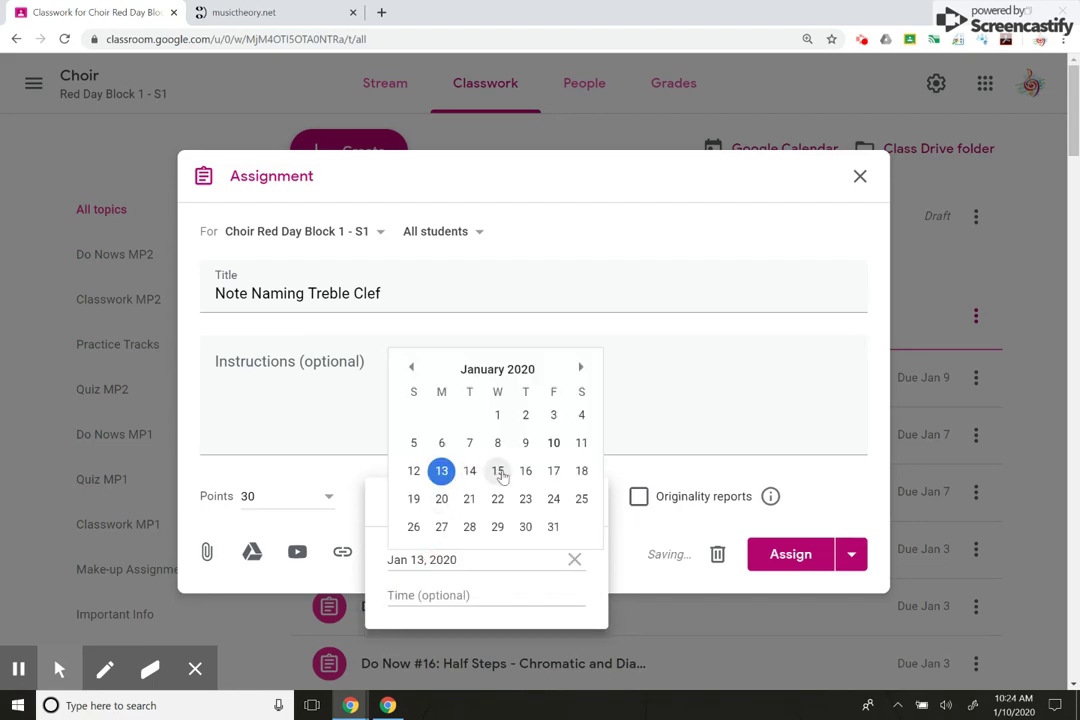
left_click(498, 471)
left_click(829, 501)
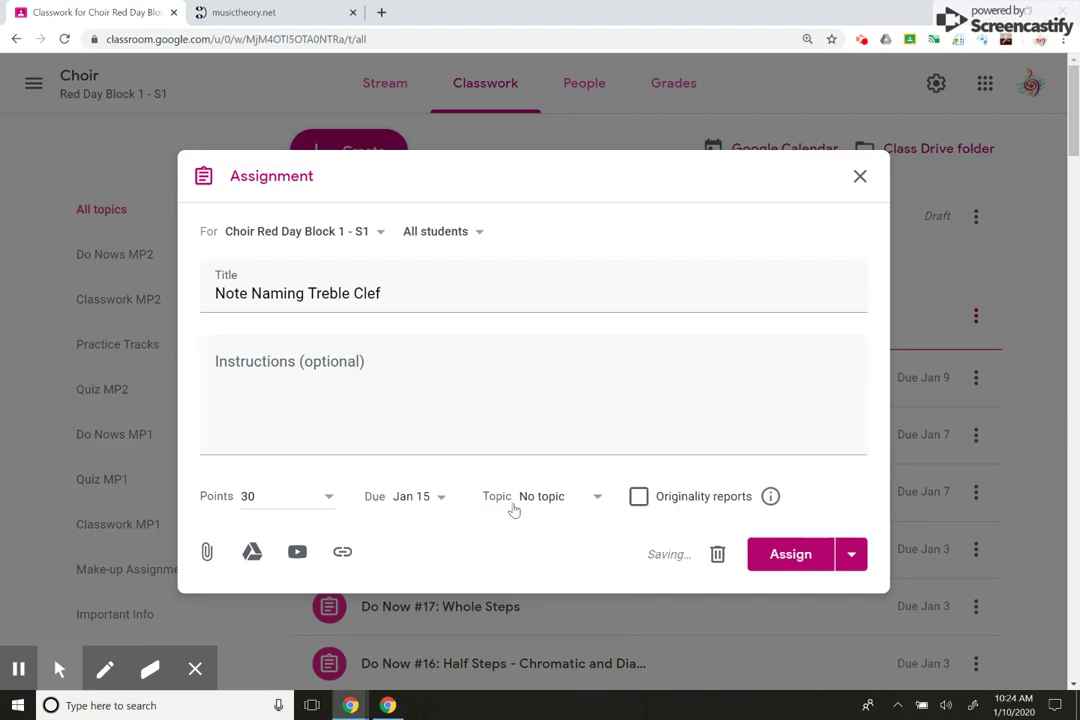
- Create a new topic named "Classwork MP3" for the assignment
left_click(543, 499)
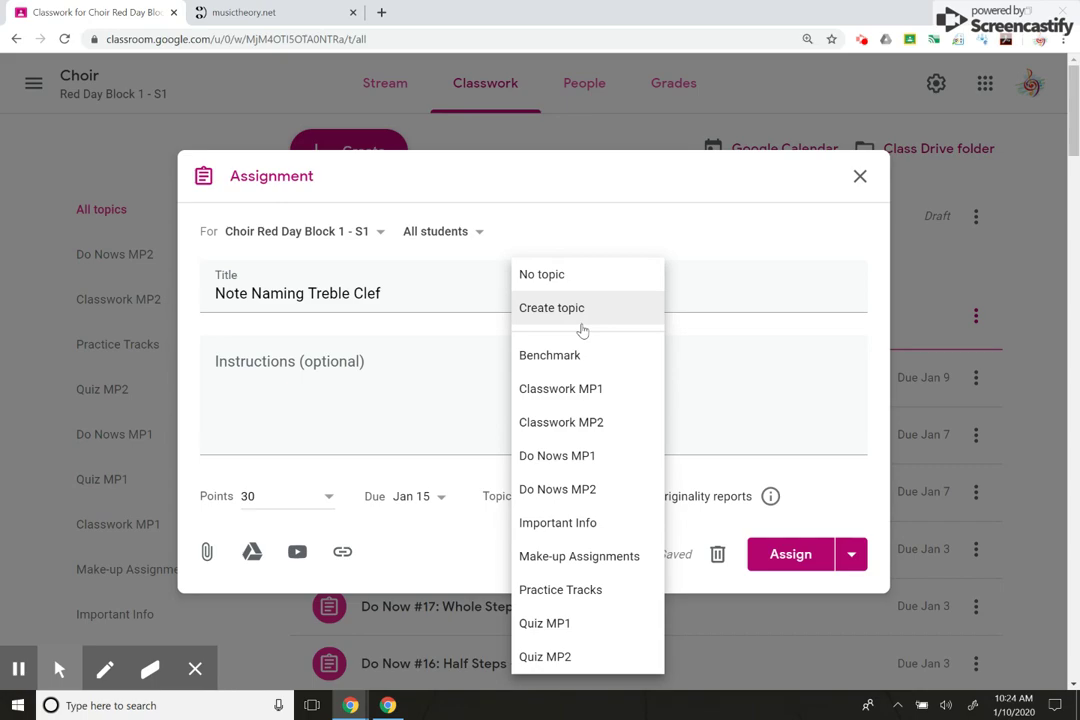
left_click(582, 308)
type("M")
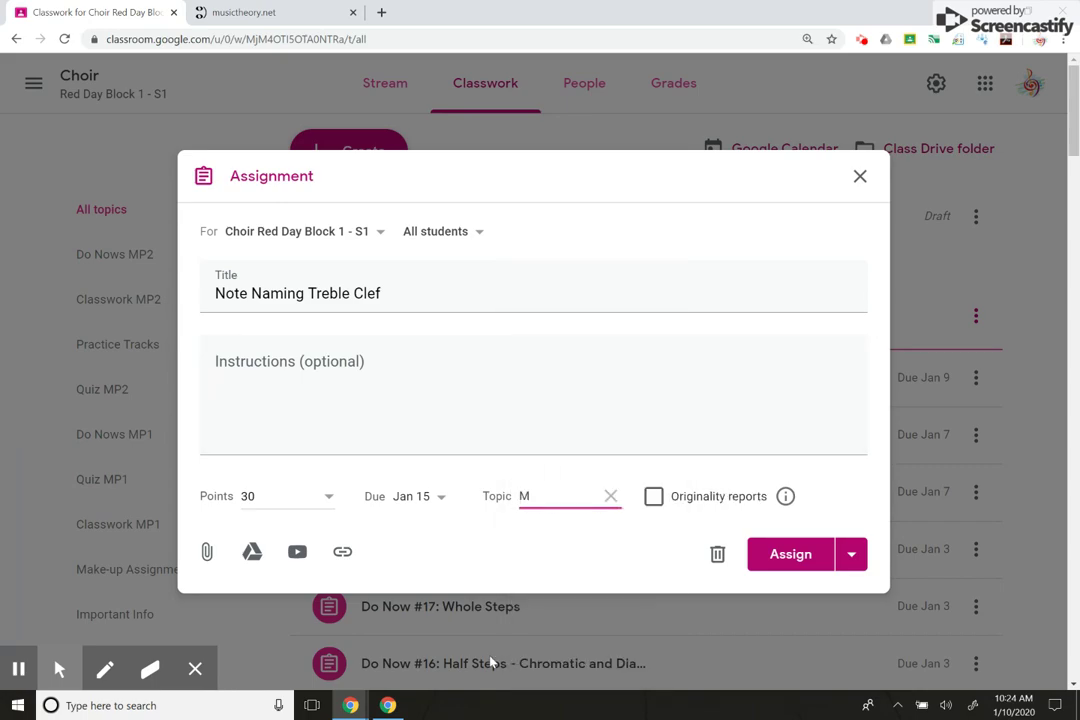
key("BackSpace")
type("Classwork")
type(" MP3")
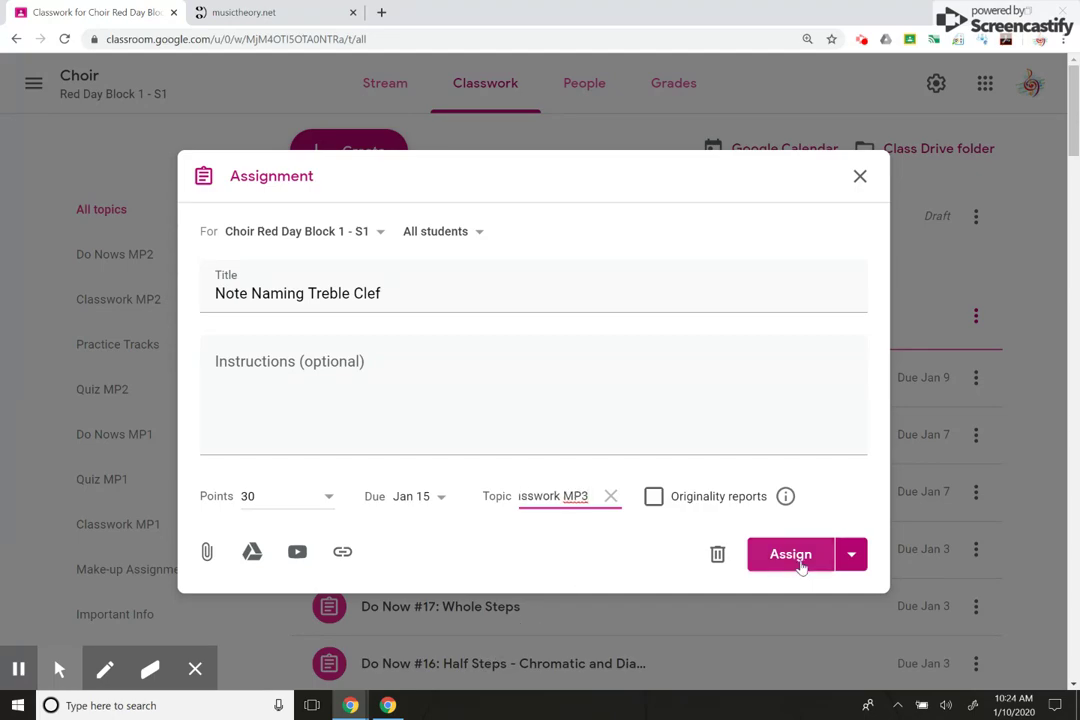
left_click(848, 509)
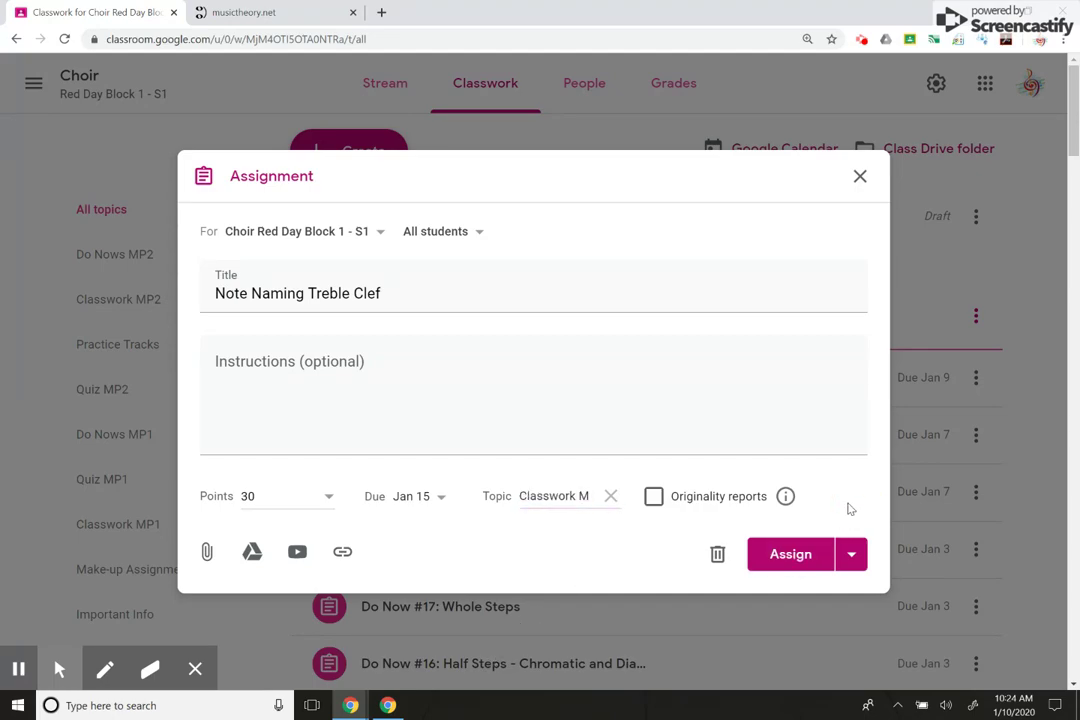
- Examine the assignment's attachment options: link, file upload, Google Drive files and YouTube video, without attaching anything
left_click(343, 554)
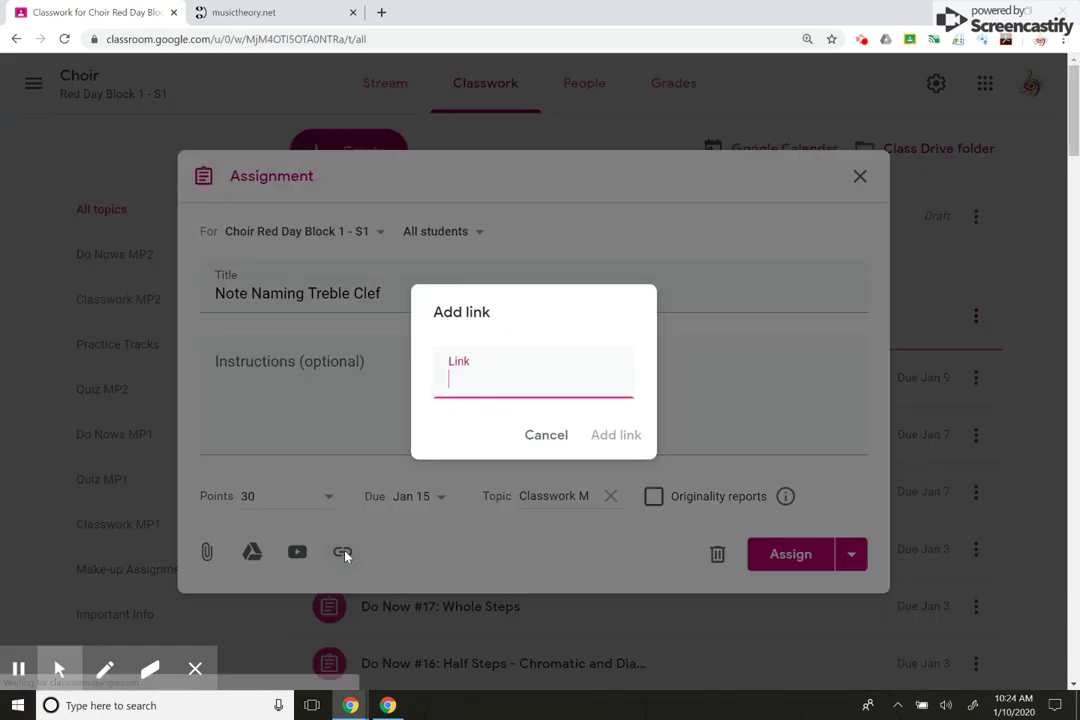
left_click(530, 437)
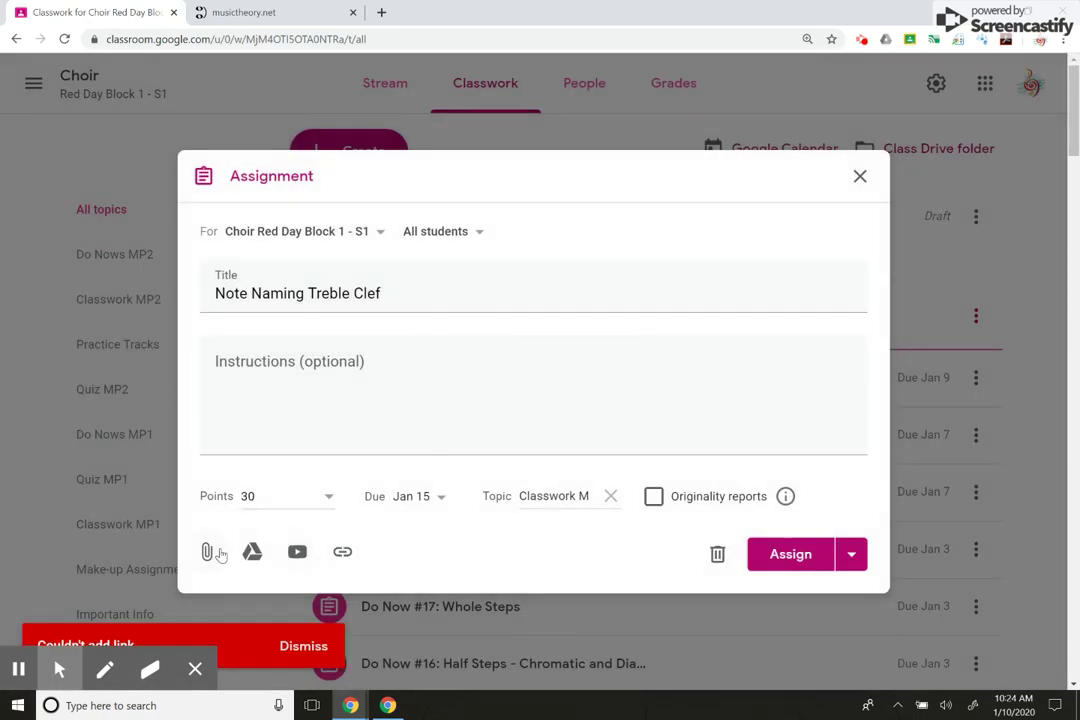
left_click(312, 647)
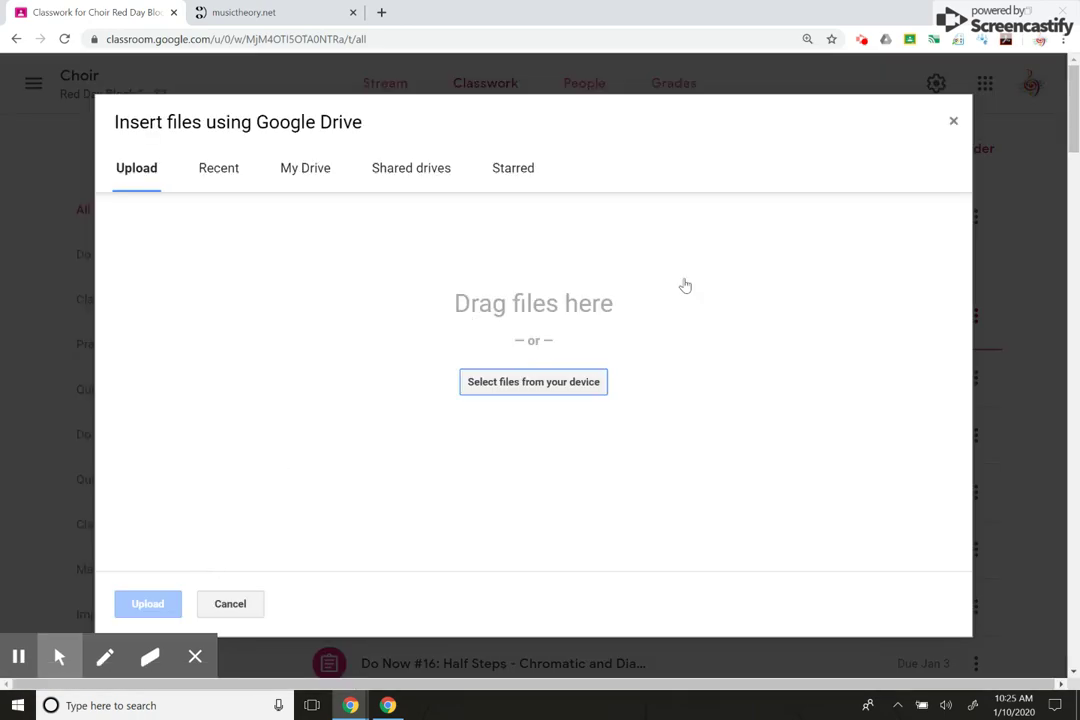
left_click(953, 122)
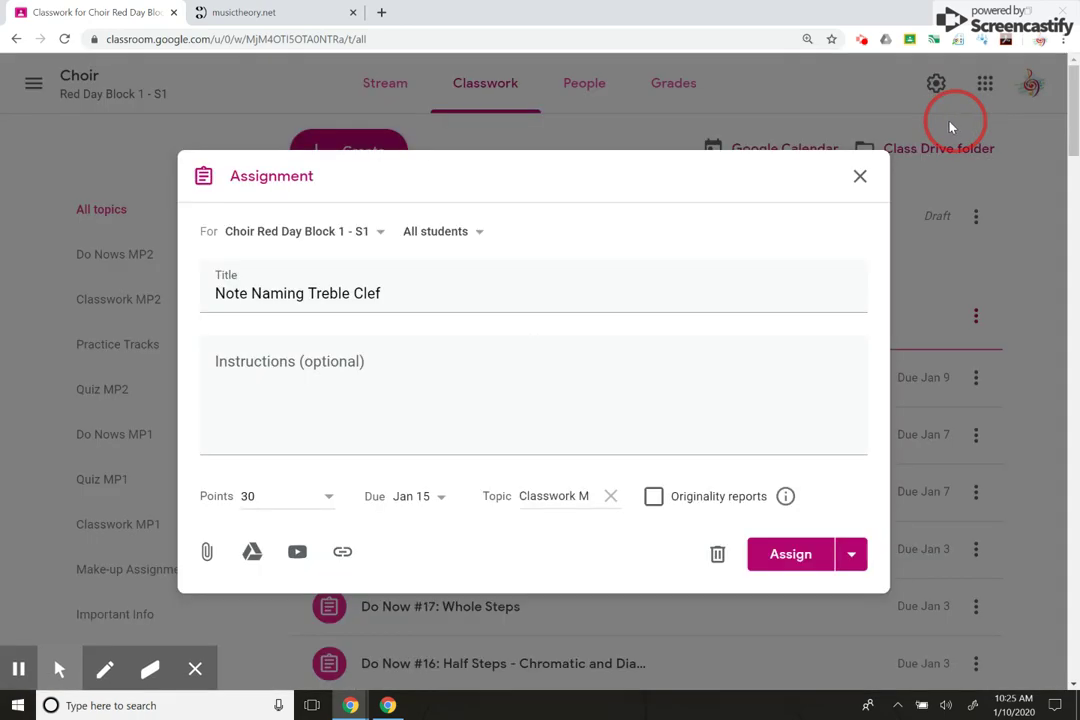
left_click(256, 553)
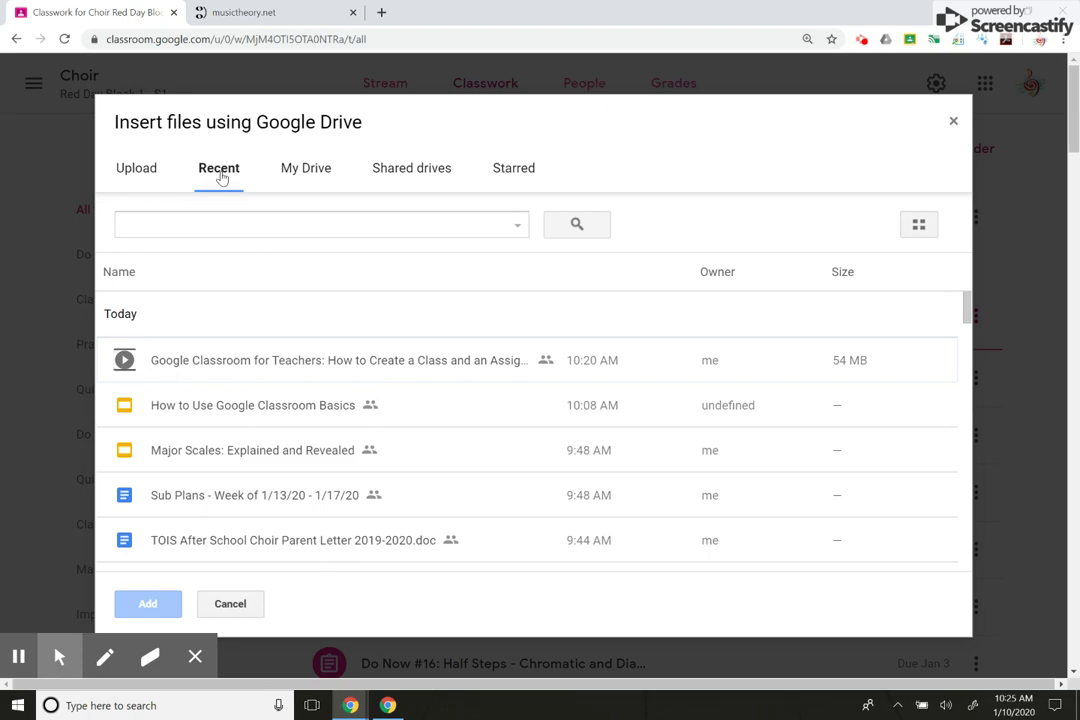
left_click(298, 175)
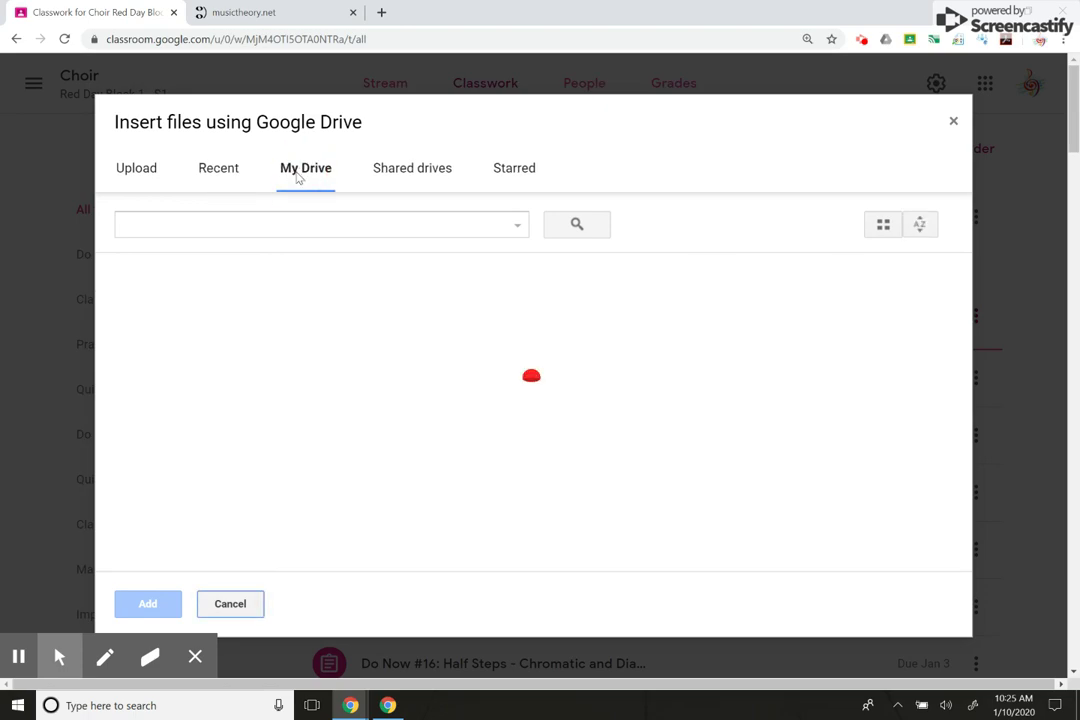
left_click(380, 175)
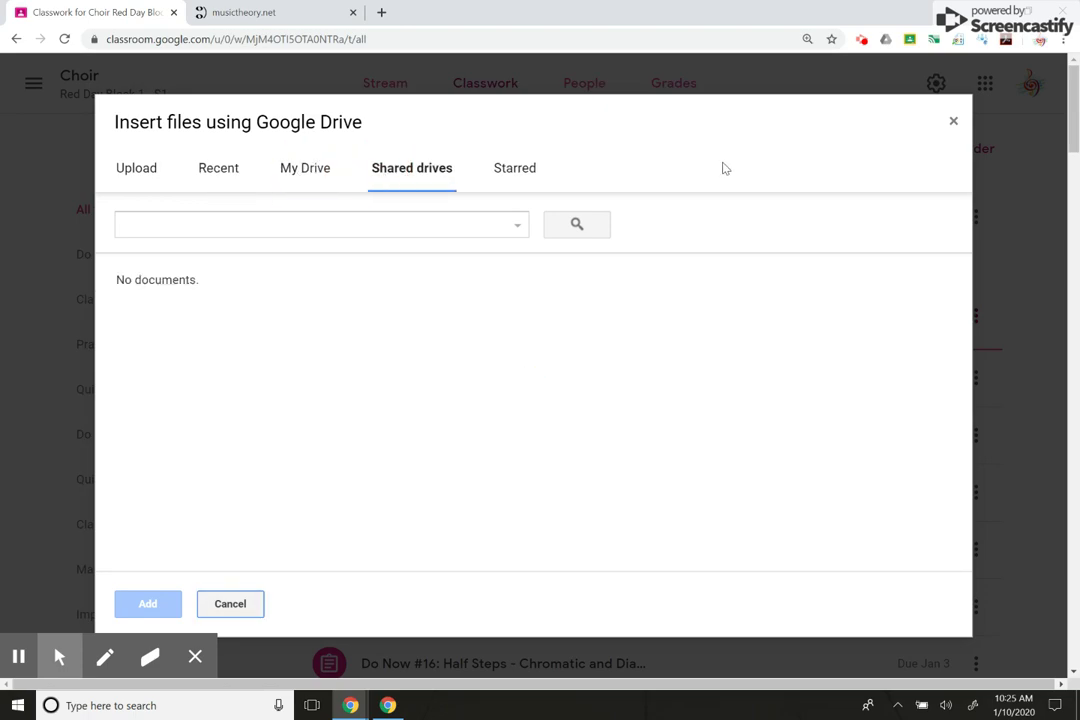
left_click(955, 124)
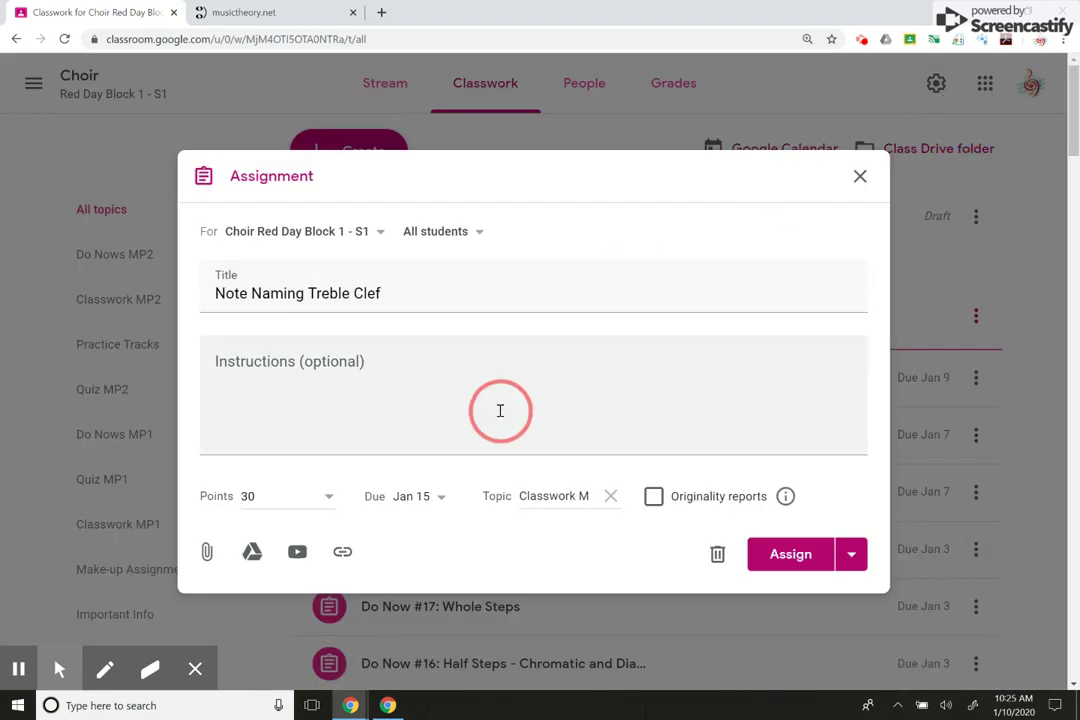
left_click(300, 552)
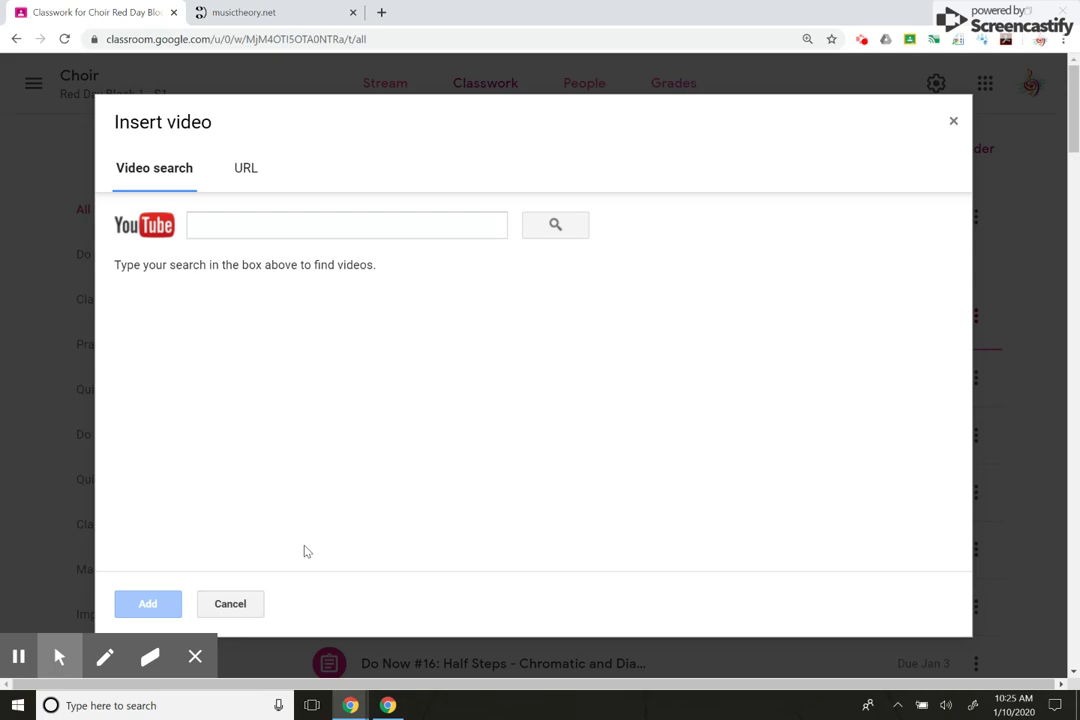
left_click(230, 605)
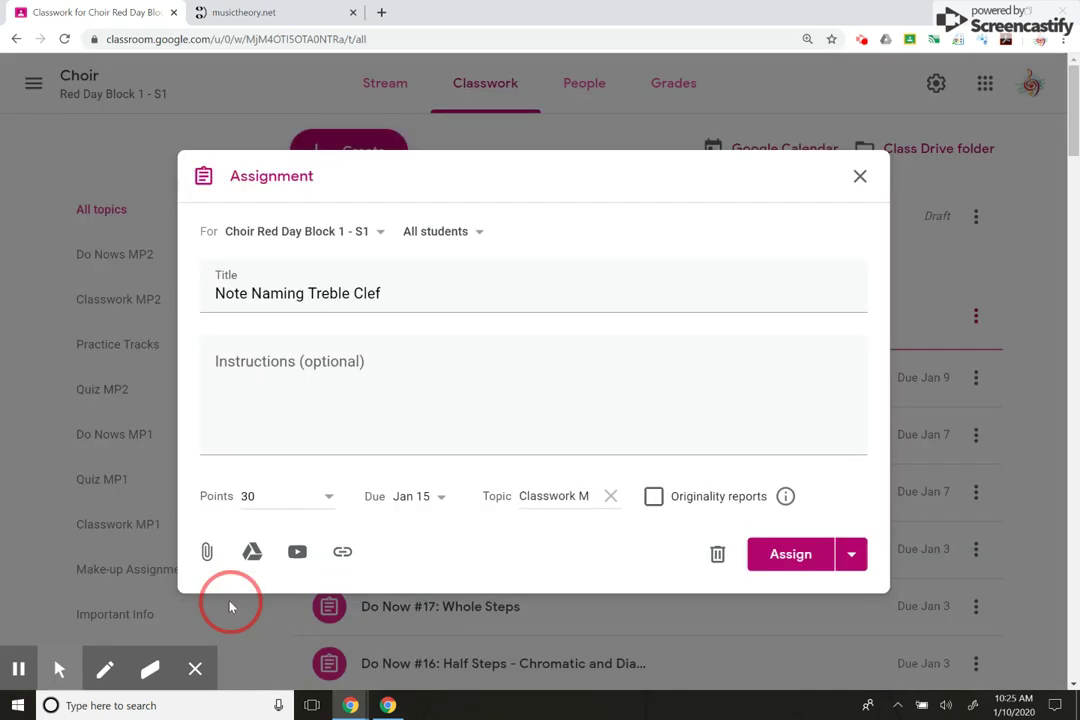
- Begin adding a link to the assignment, then switch to musictheory.net and open the Exercise Customizer from its exercises for teachers
left_click(340, 556)
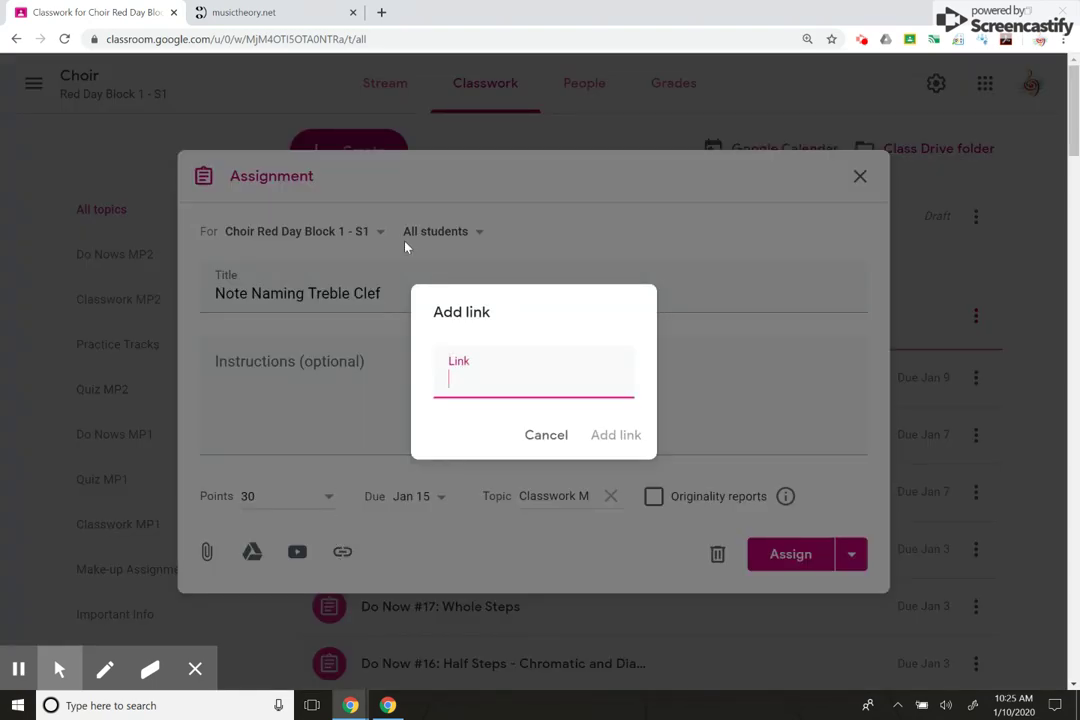
left_click(288, 17)
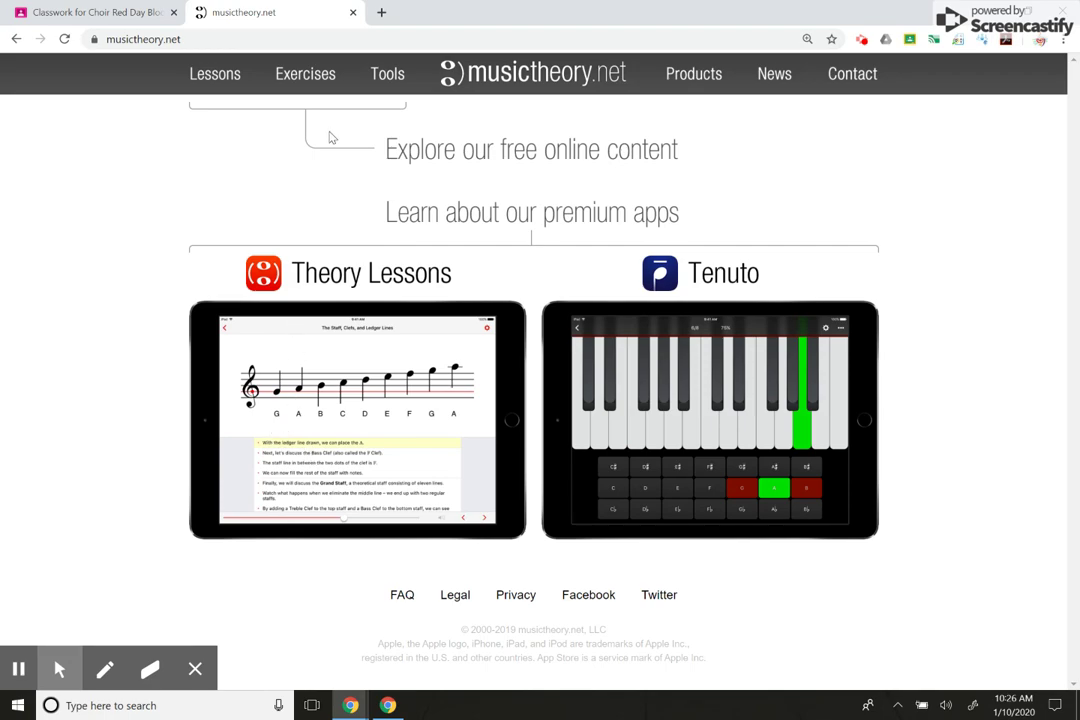
left_click(309, 80)
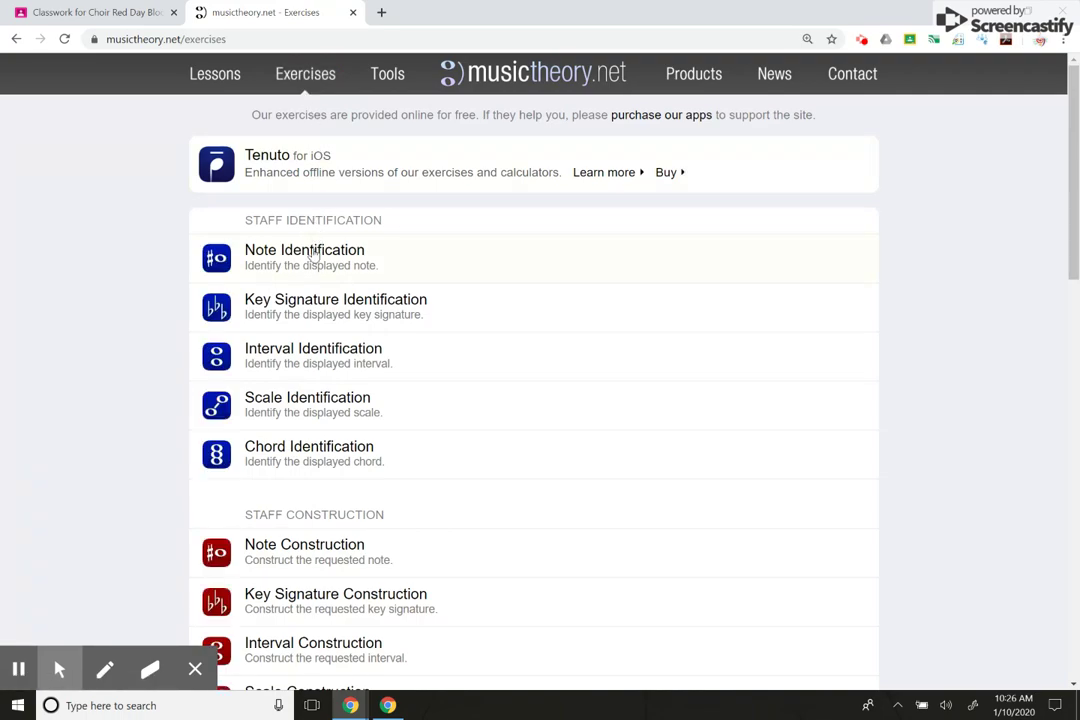
scroll(306, 325, "down", 2)
scroll(306, 328, "down", 2)
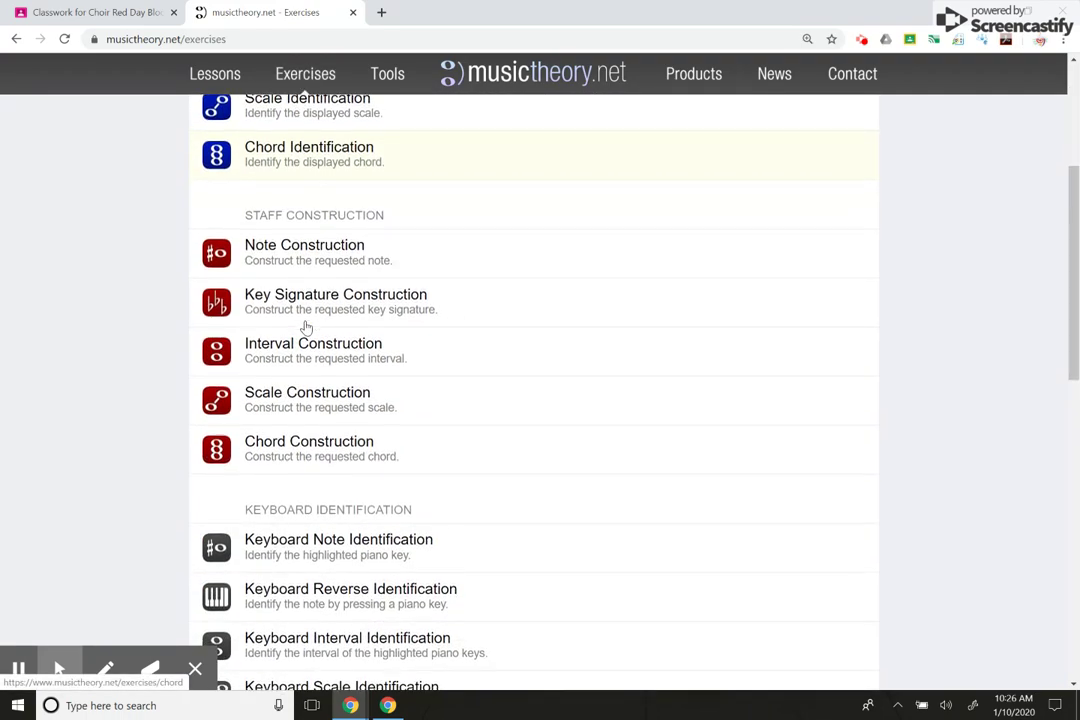
scroll(306, 328, "down", 6)
scroll(306, 328, "down", 2)
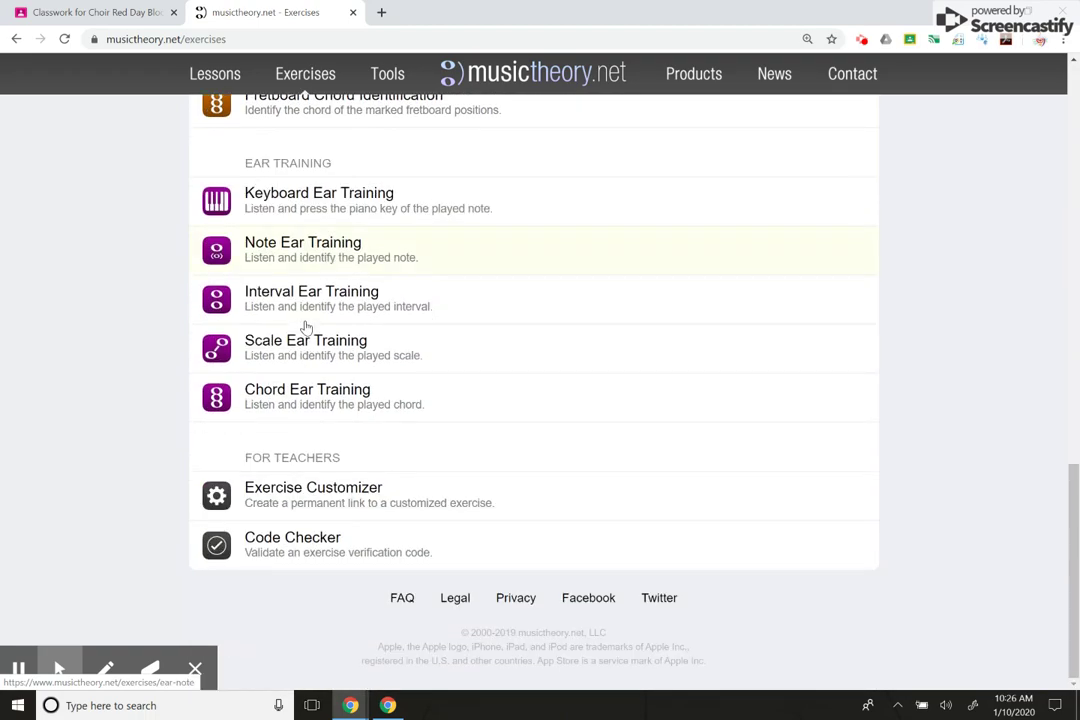
left_click(397, 499)
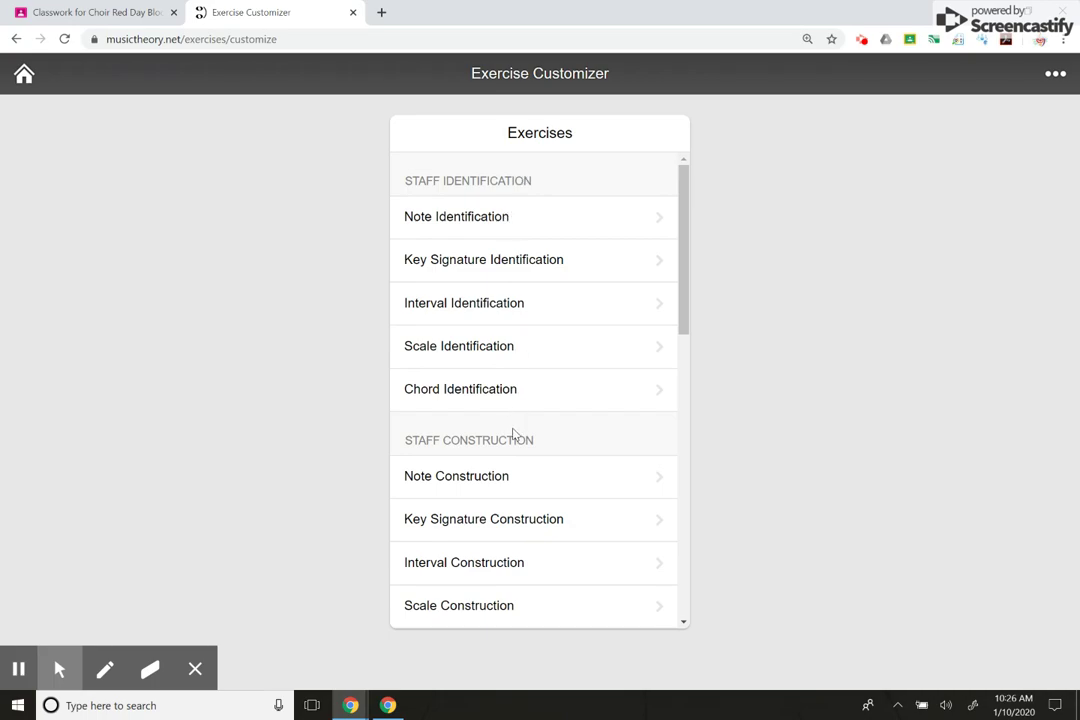
- Browse the list of customizable exercises and open Note Identification under Staff Identification
scroll(513, 433, "down", 3)
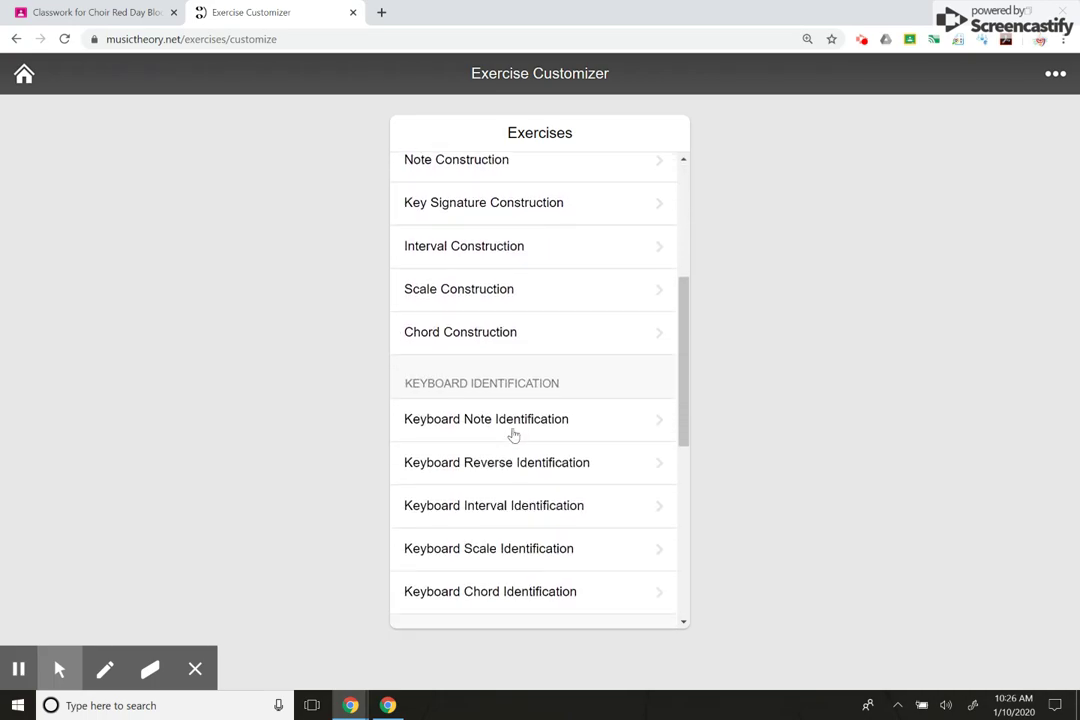
scroll(513, 433, "down", 3)
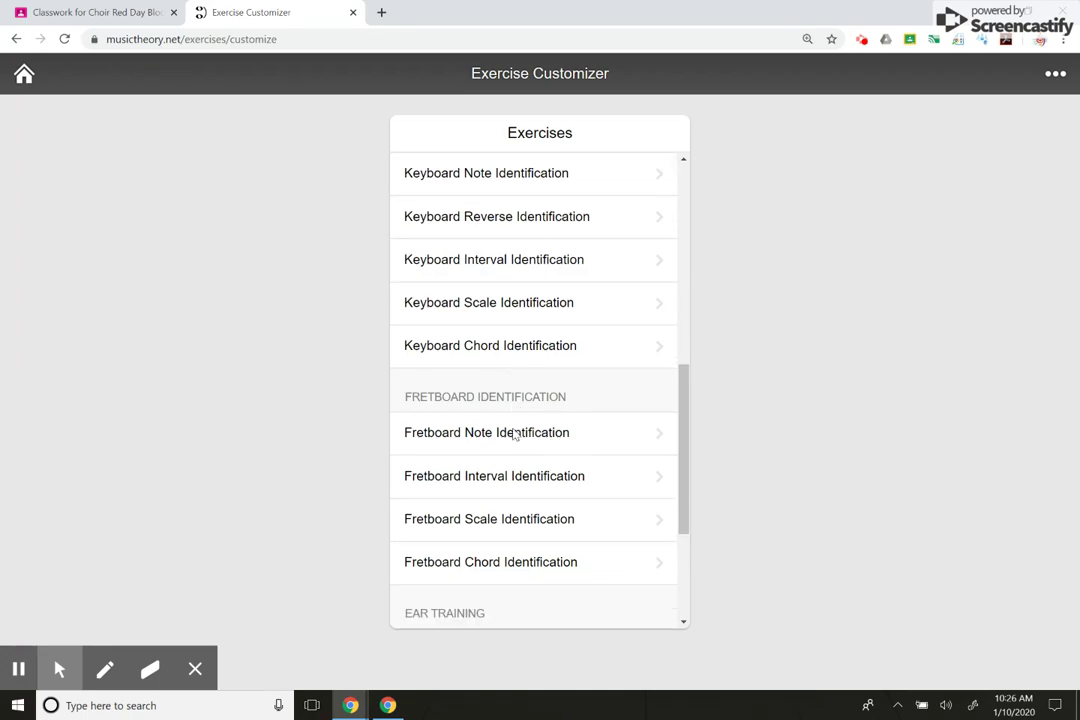
scroll(513, 433, "down", 2)
scroll(521, 421, "down", 1)
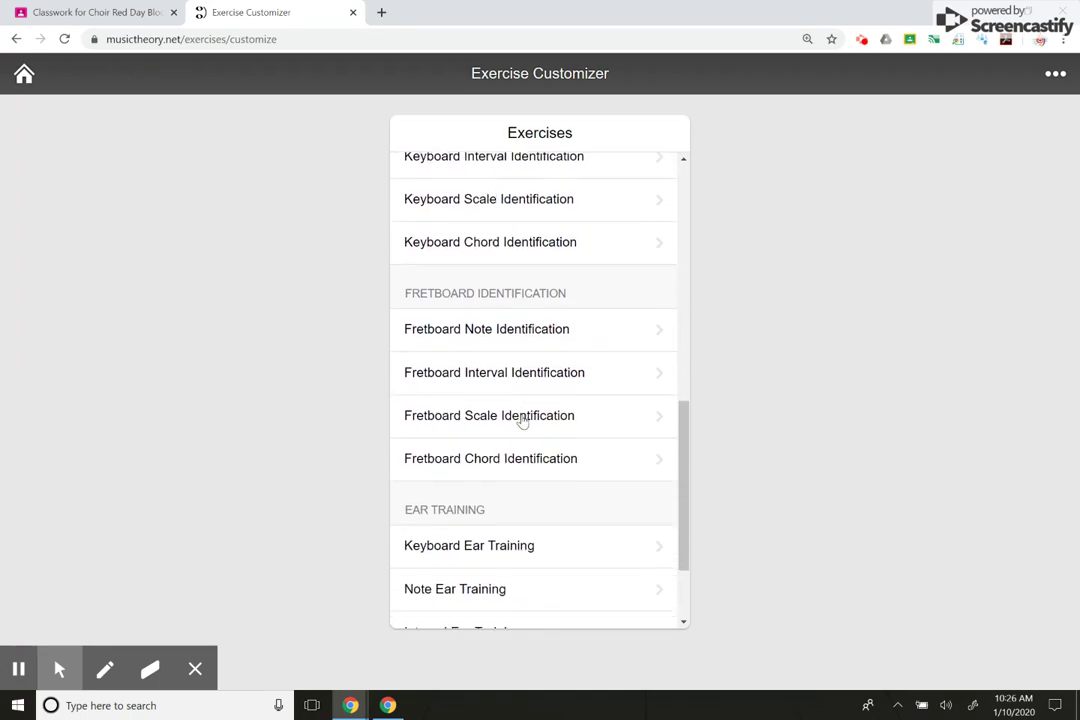
scroll(521, 421, "down", 3)
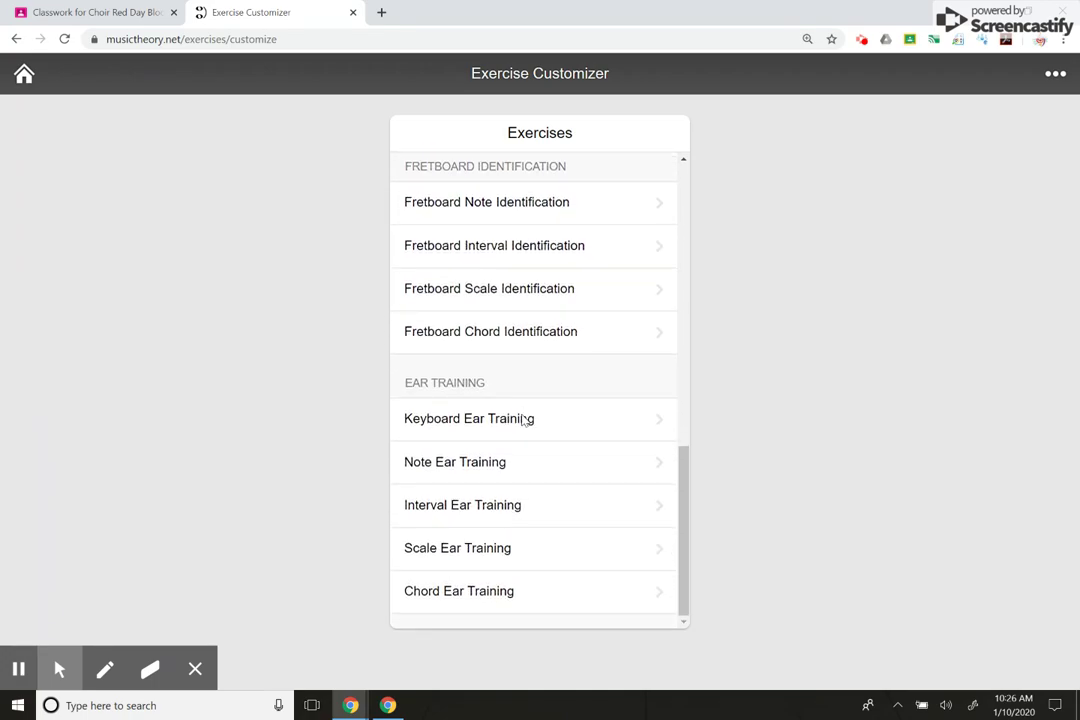
scroll(521, 421, "up", 10)
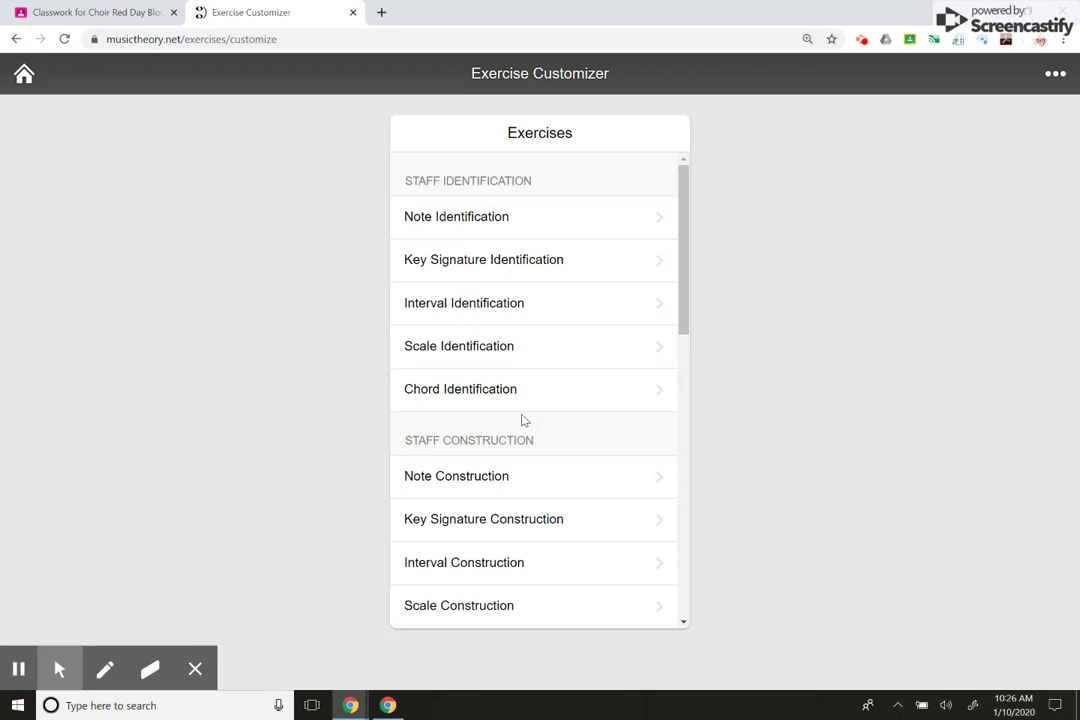
left_click(515, 220)
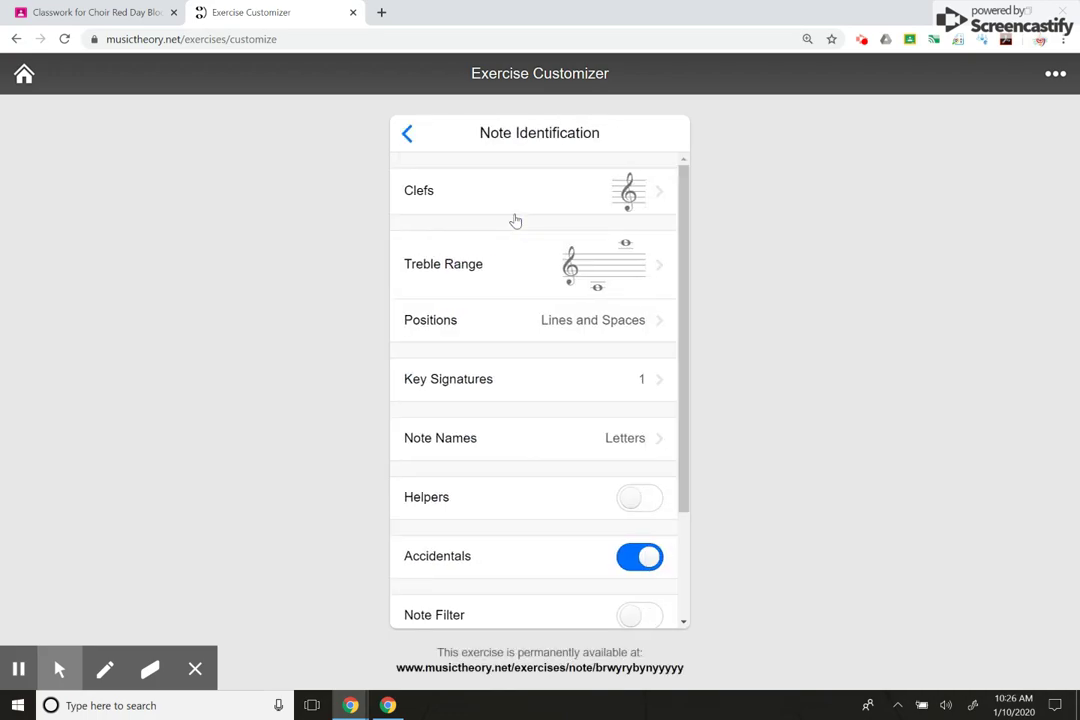
- Examine the clef choices for the Note Identification exercise, keeping only Treble Clef selected, and return to its settings
left_click(598, 205)
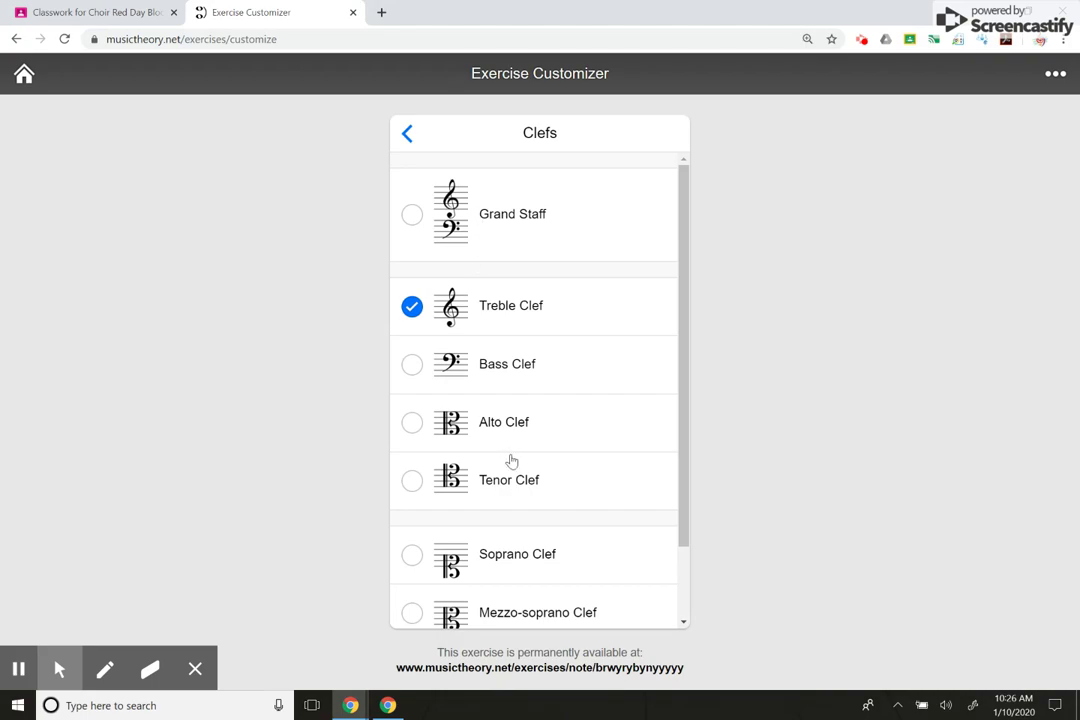
scroll(511, 460, "down", 1)
scroll(510, 460, "up", 1)
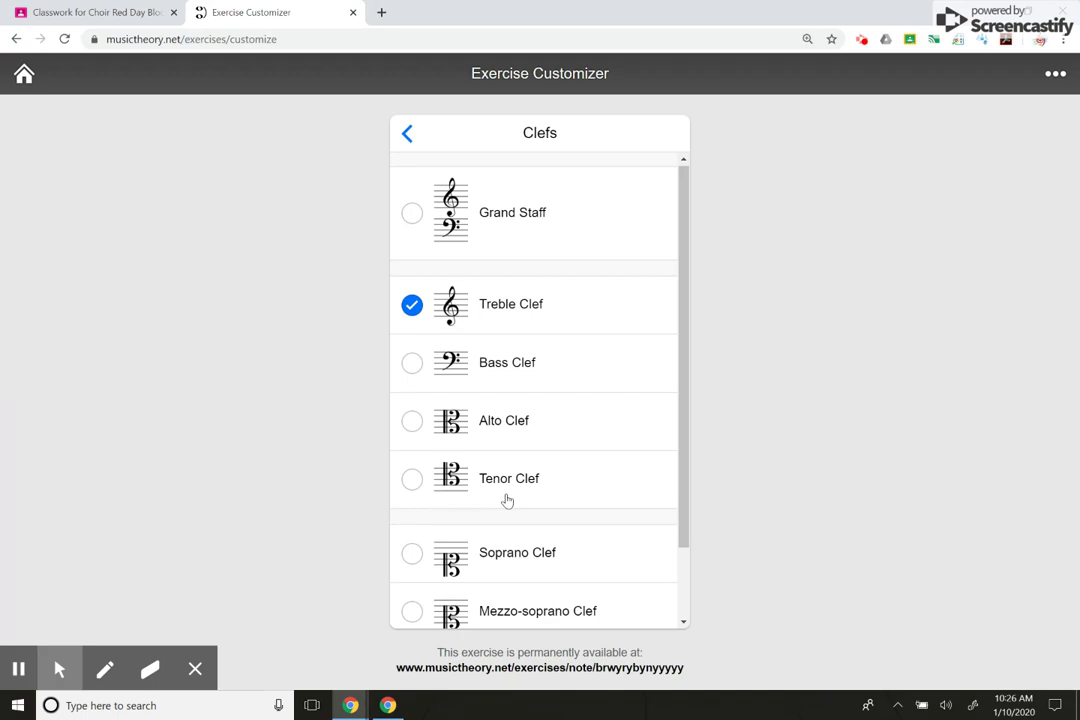
scroll(507, 500, "down", 1)
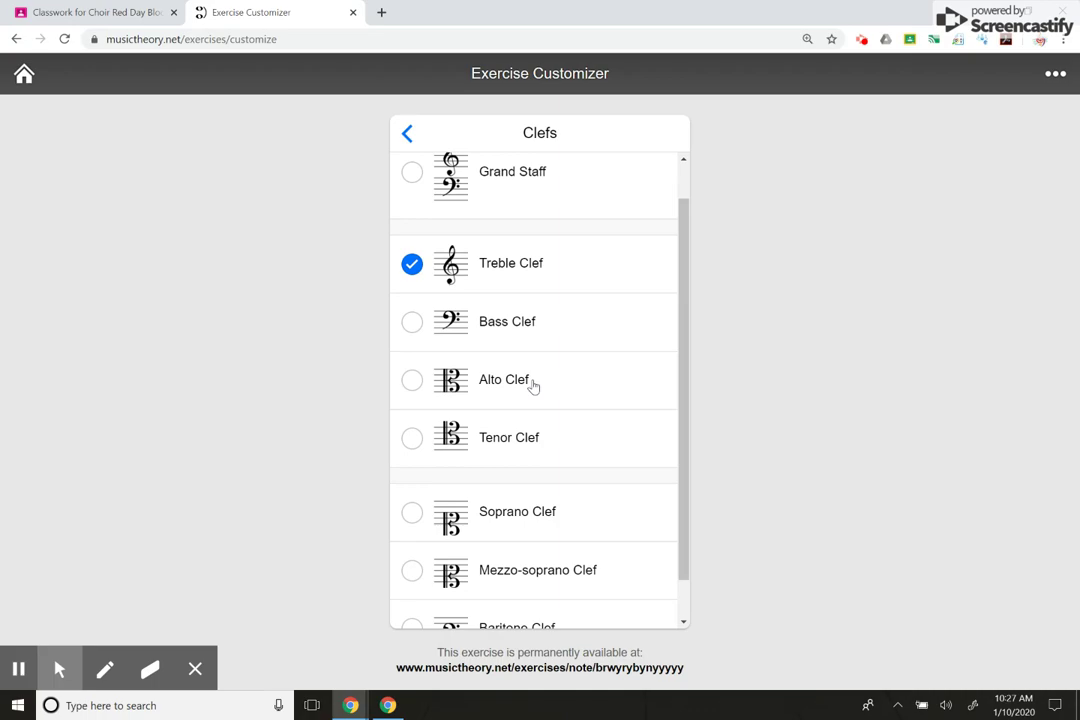
left_click(412, 139)
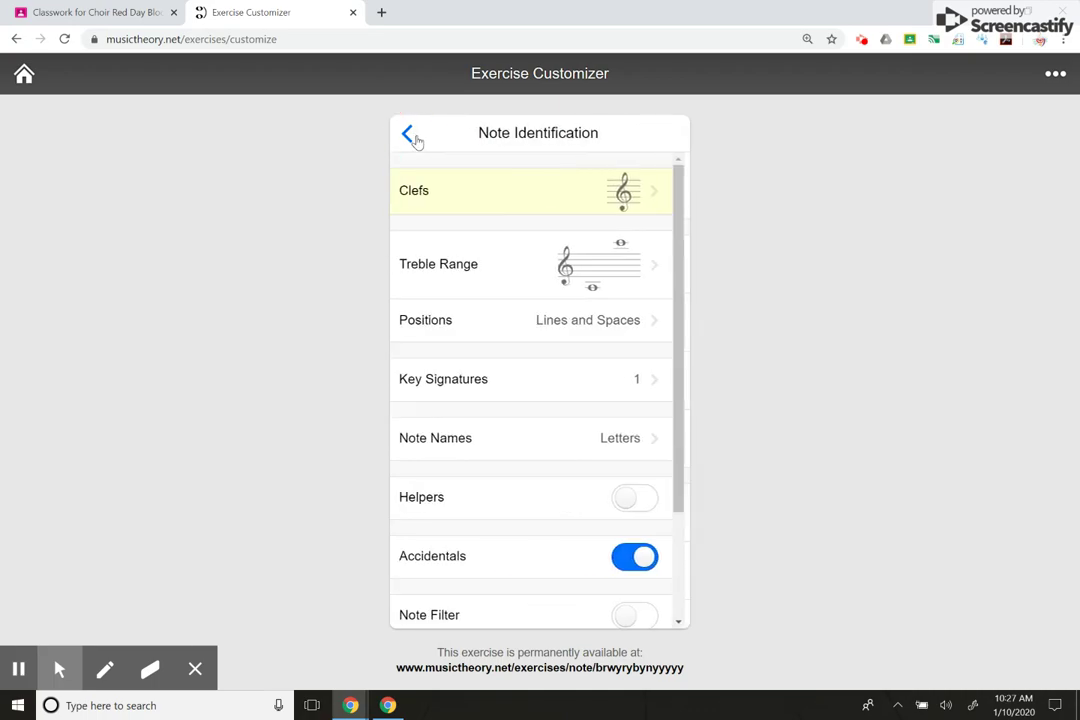
- Try narrowing the treble range to the notes from bottom-line E up to top-space E
left_click(493, 259)
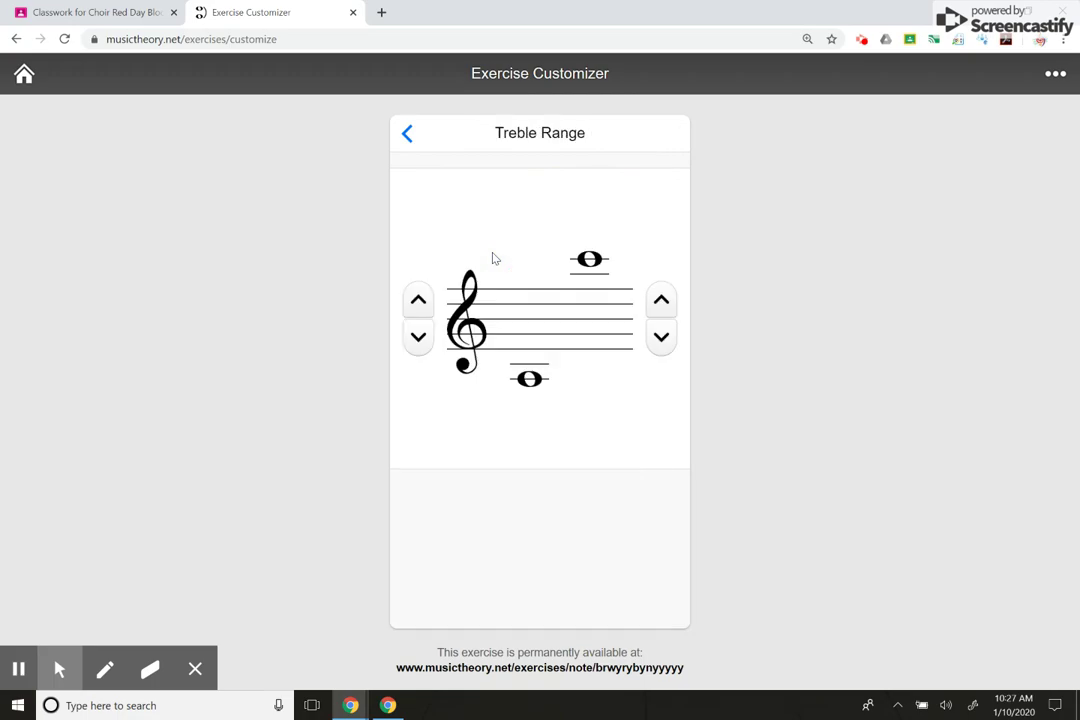
right_click(661, 339)
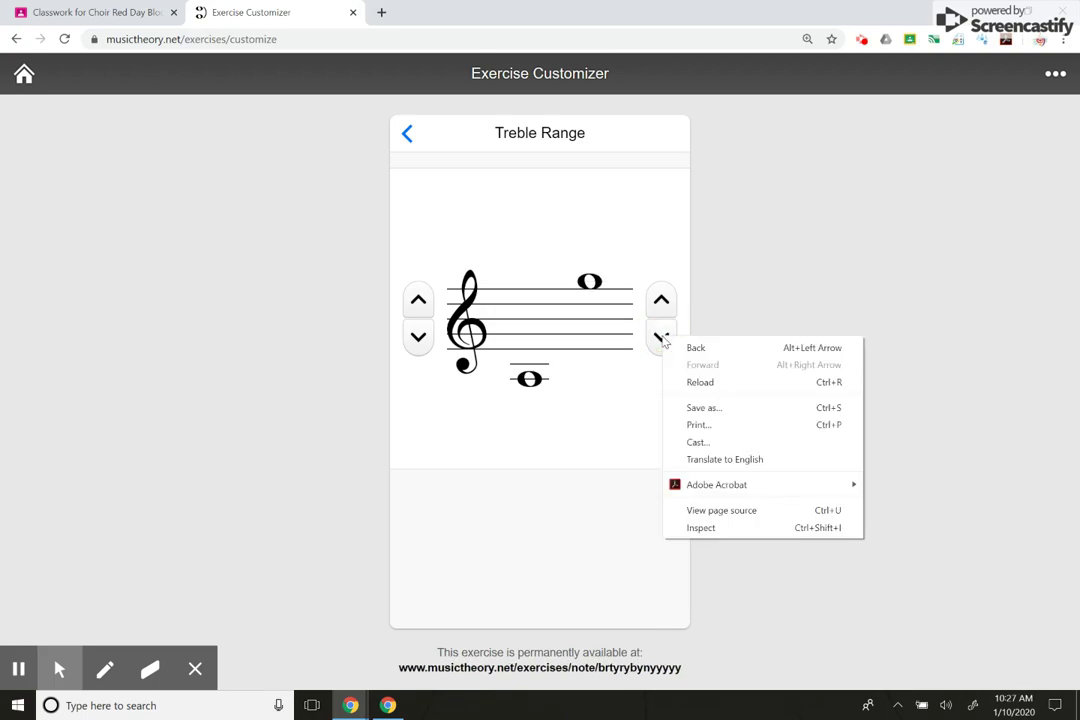
left_click(661, 337)
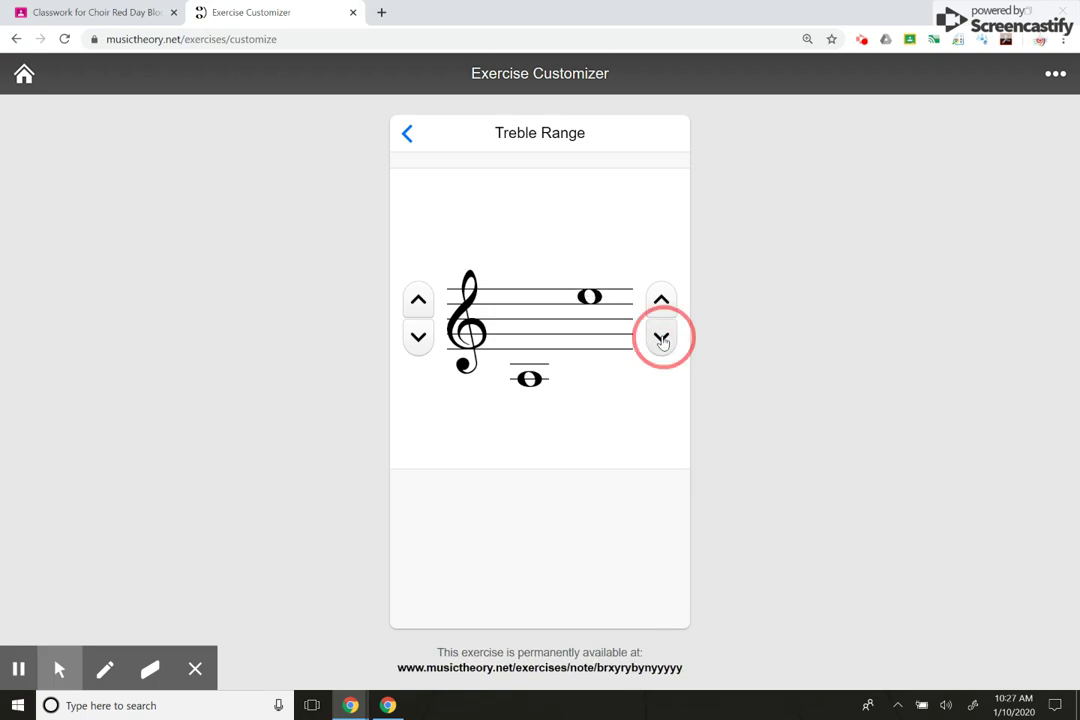
left_click(417, 298)
left_click(417, 298)
left_click(417, 298)
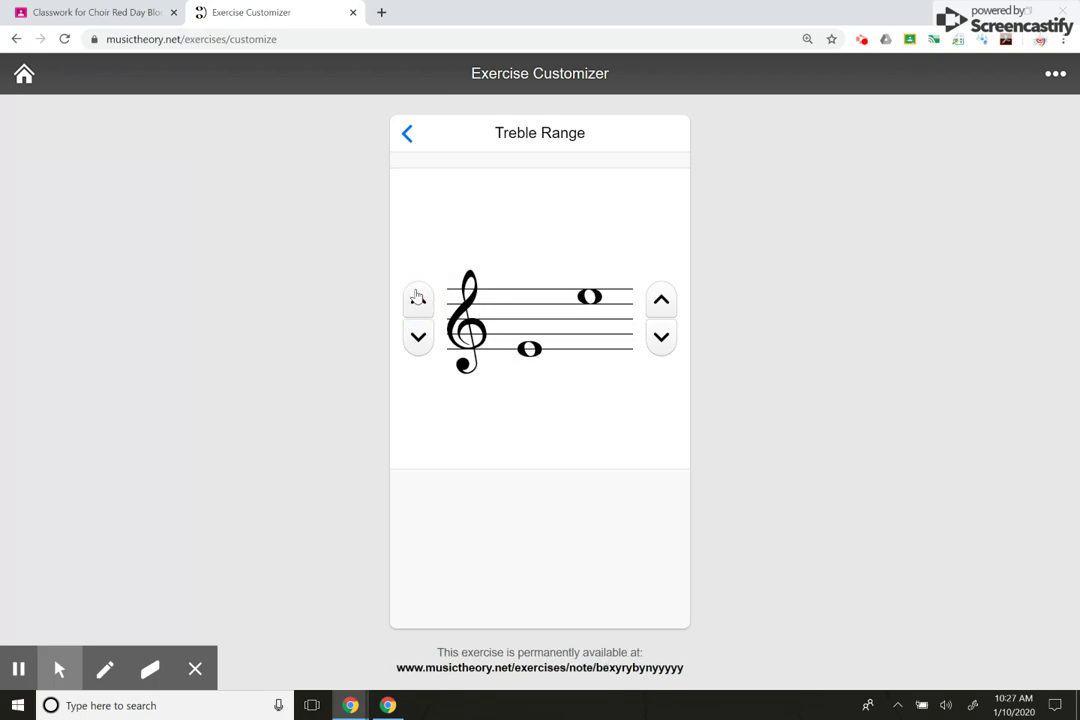
- Widen the treble range back to two ledger lines below and two above the staff, and return to the exercise settings
left_click(659, 302)
left_click(659, 302)
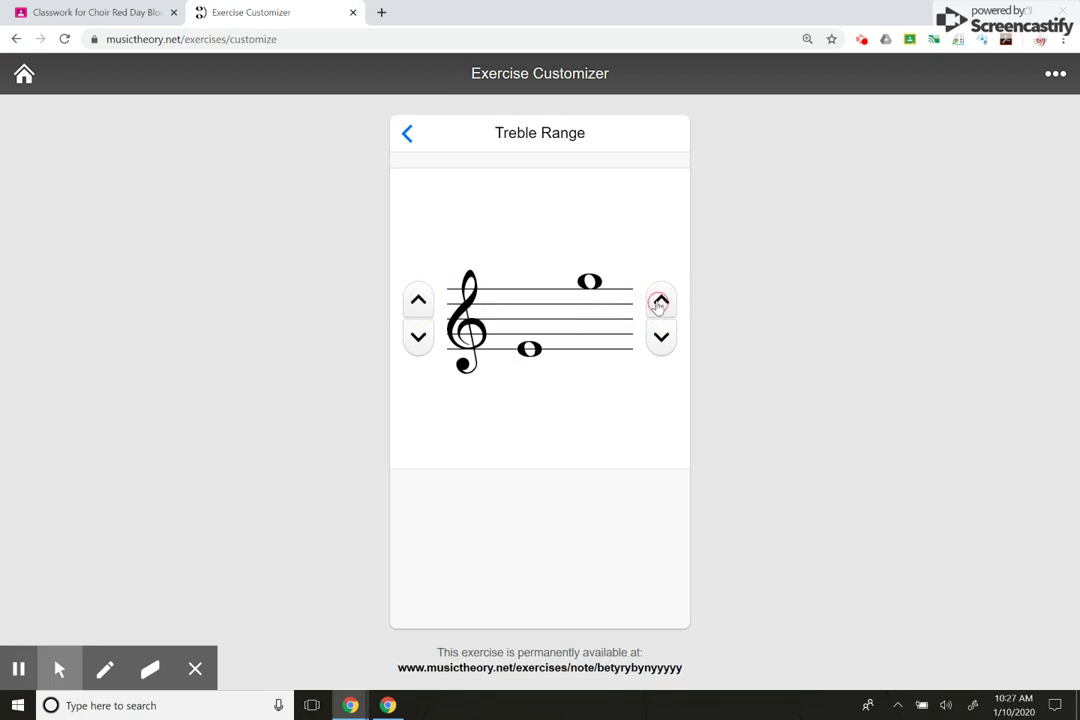
left_click(659, 302)
left_click(659, 302)
left_click(659, 302)
left_click(417, 338)
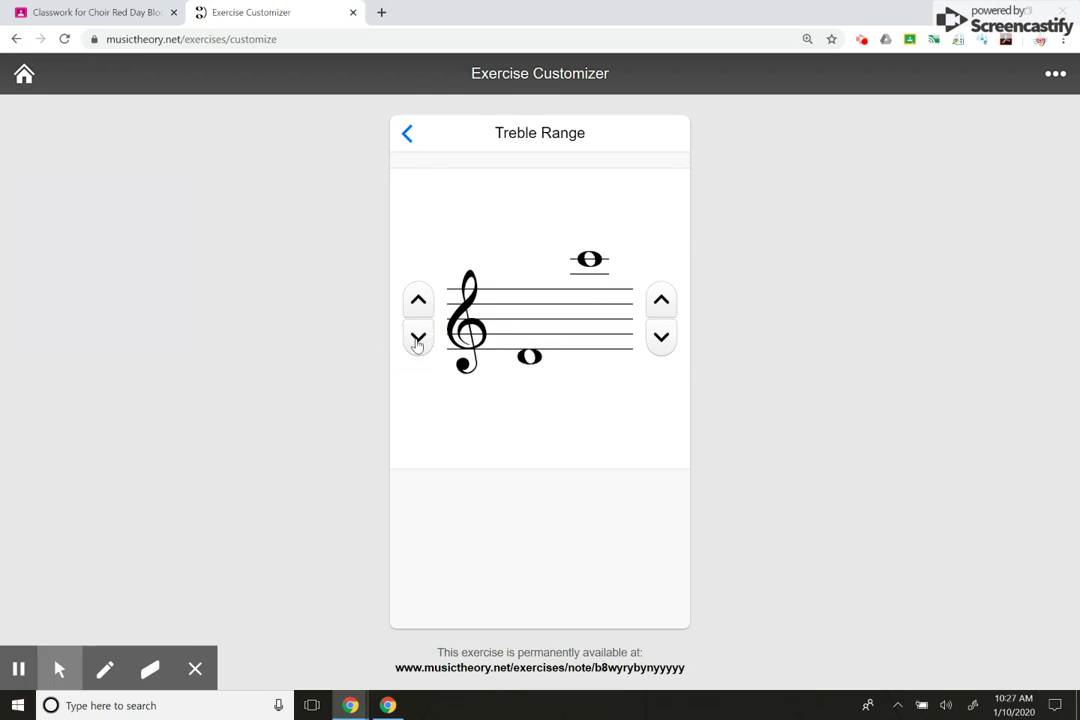
left_click(417, 338)
left_click(417, 338)
left_click(417, 340)
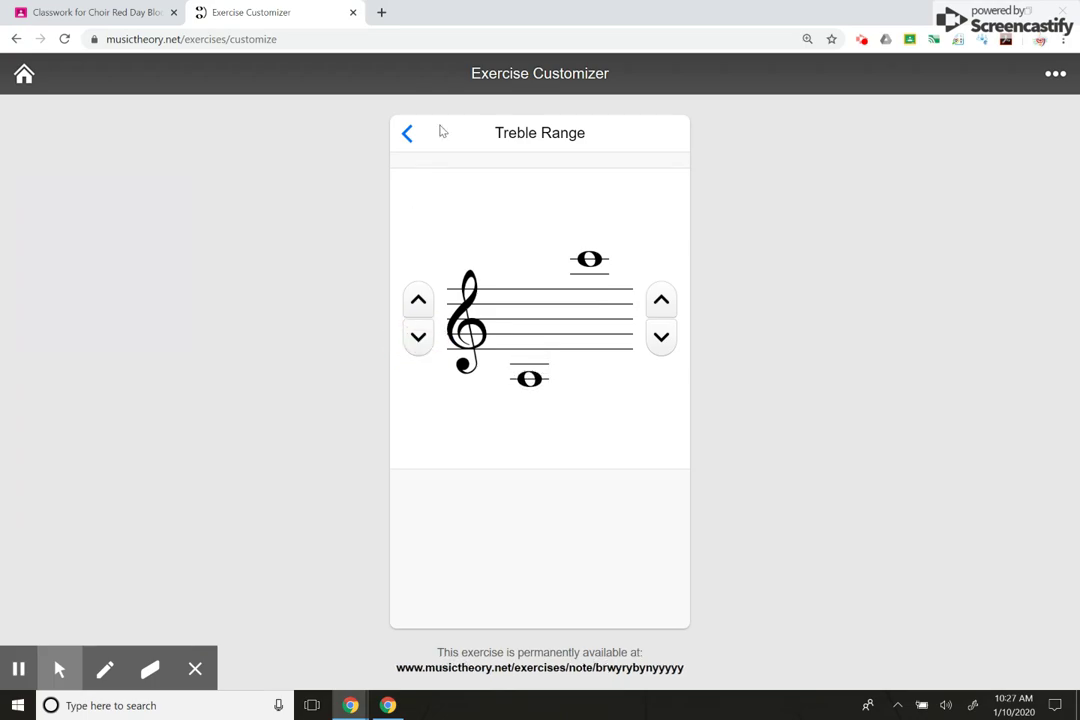
left_click(408, 134)
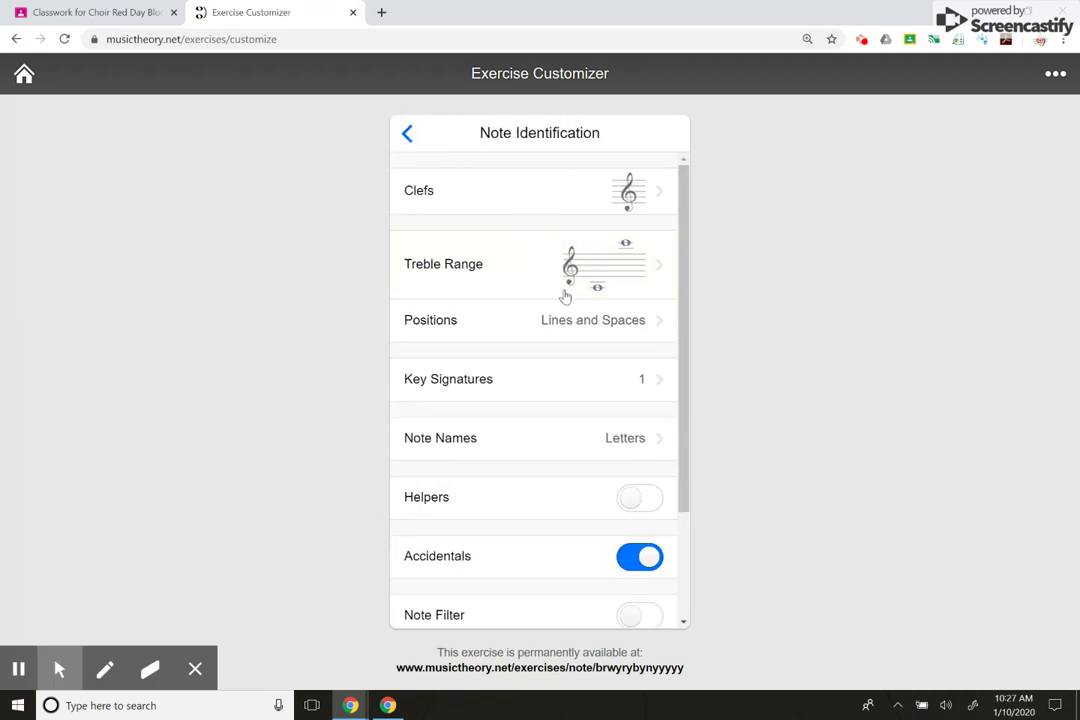
- Check the key signature choices without changing them, and switch Accidentals off and back on
left_click(600, 378)
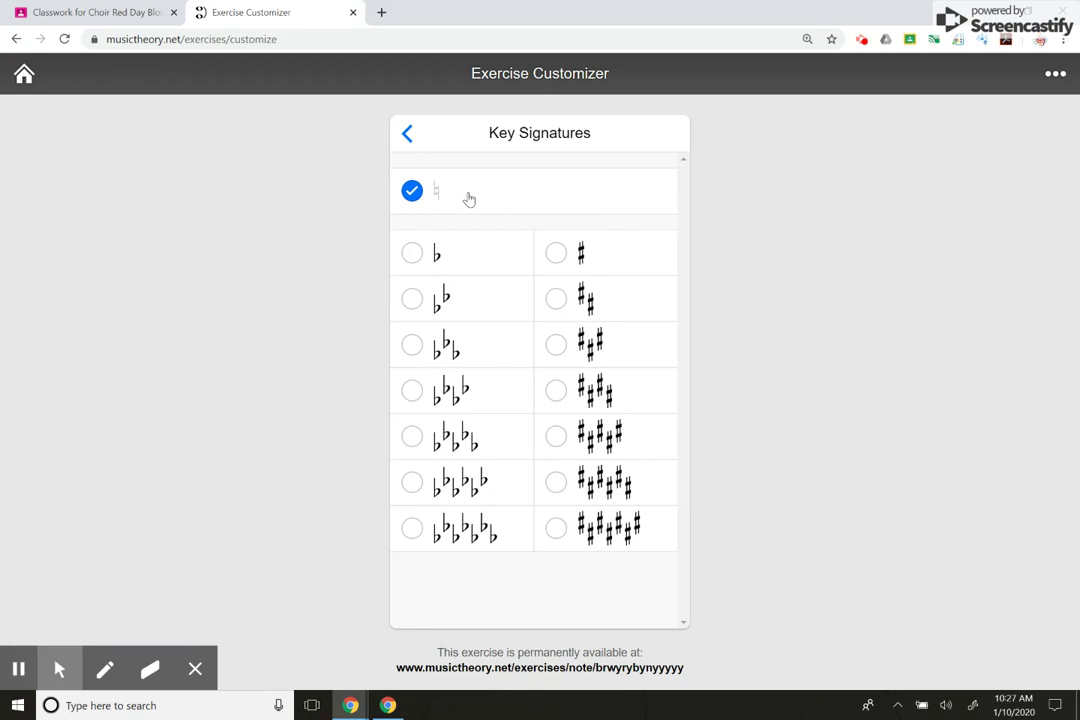
left_click(408, 134)
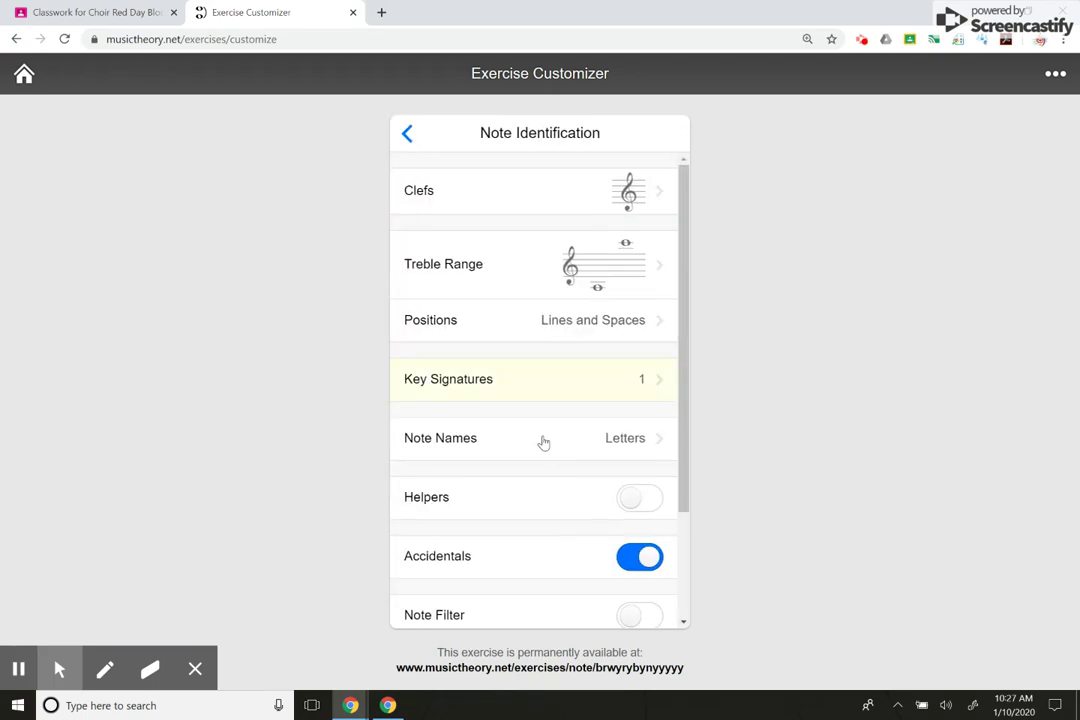
scroll(543, 452, "down", 1)
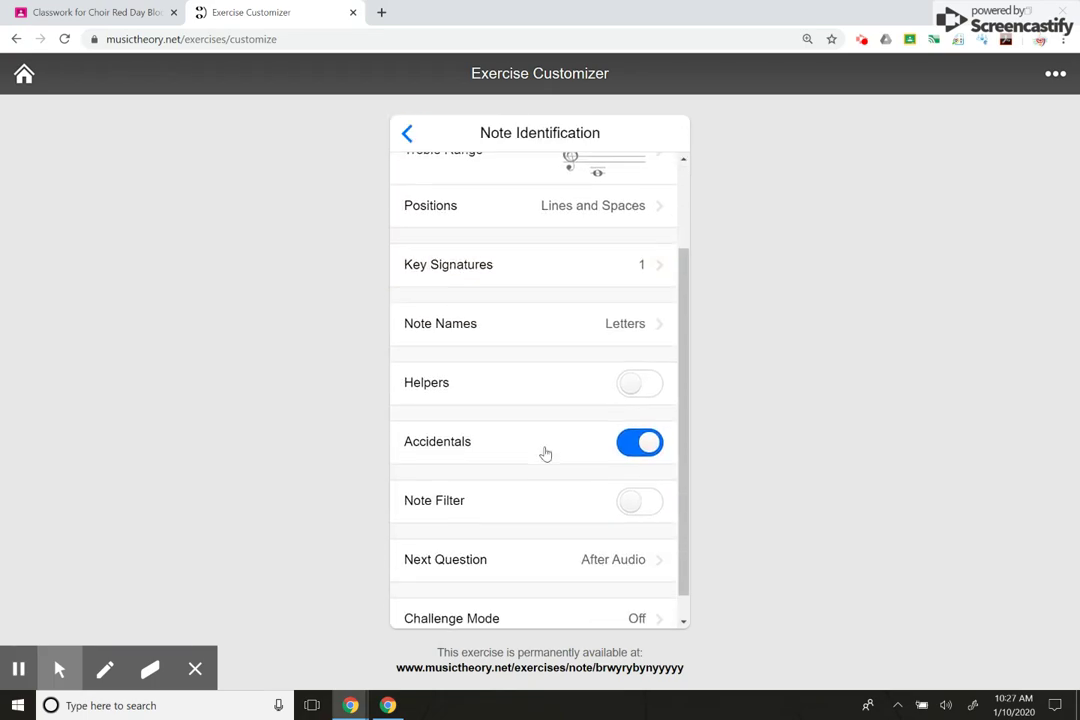
left_click(626, 447)
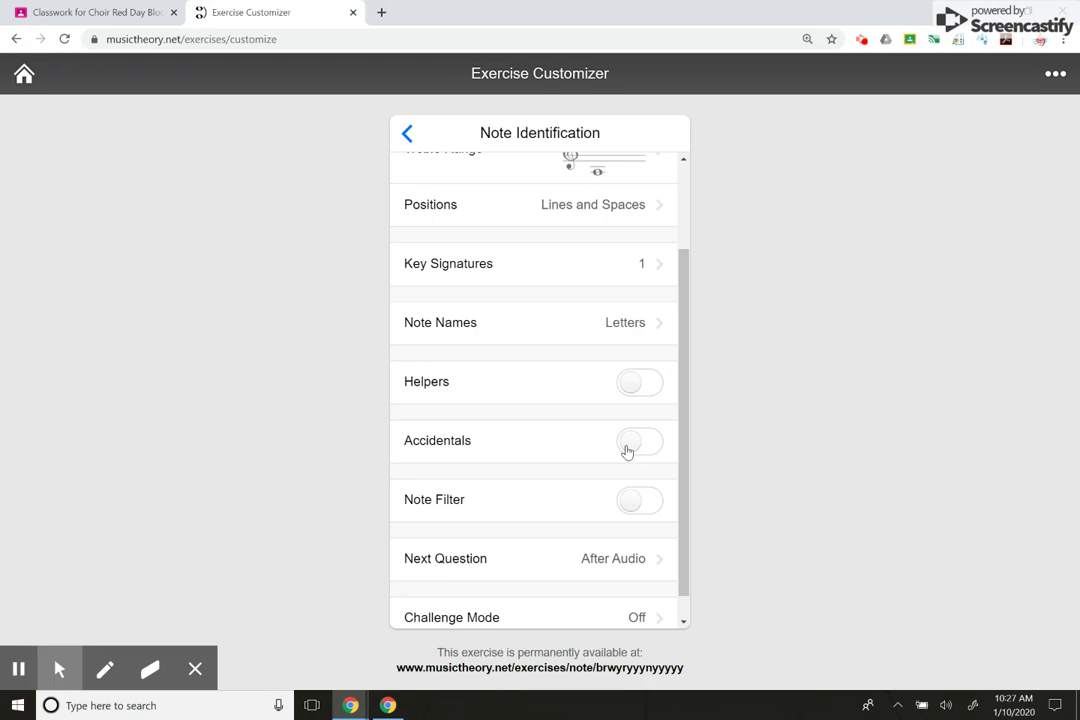
left_click(627, 452)
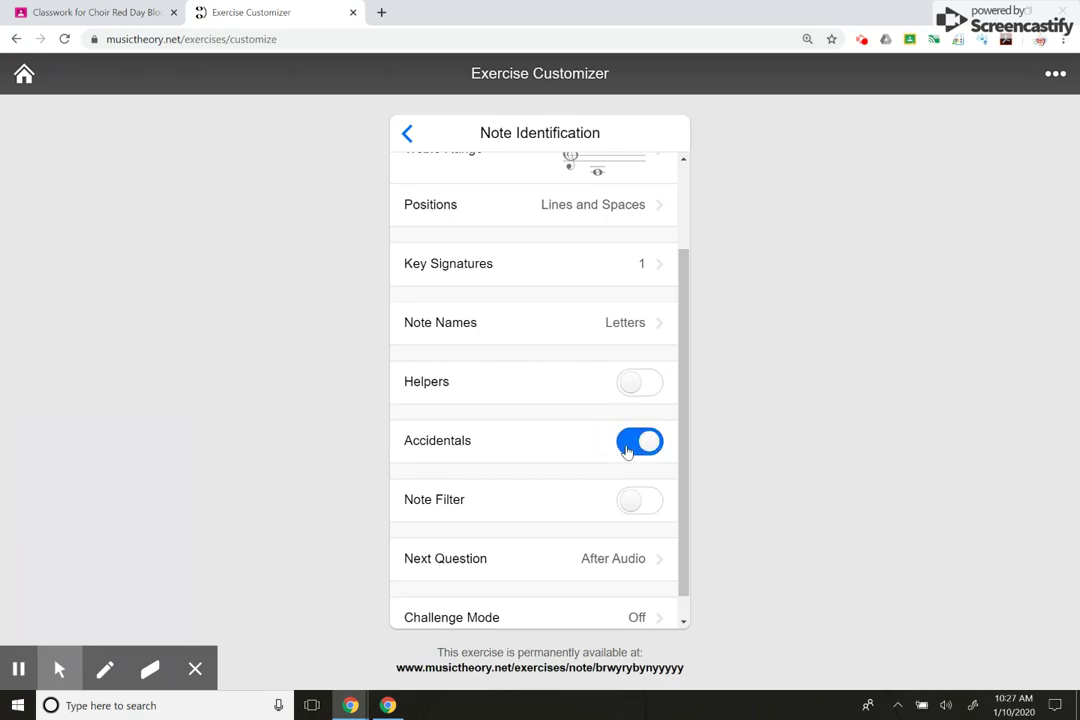
- Set the Challenge Mode question limit to 30 for the Note Identification exercise
scroll(627, 452, "down", 1)
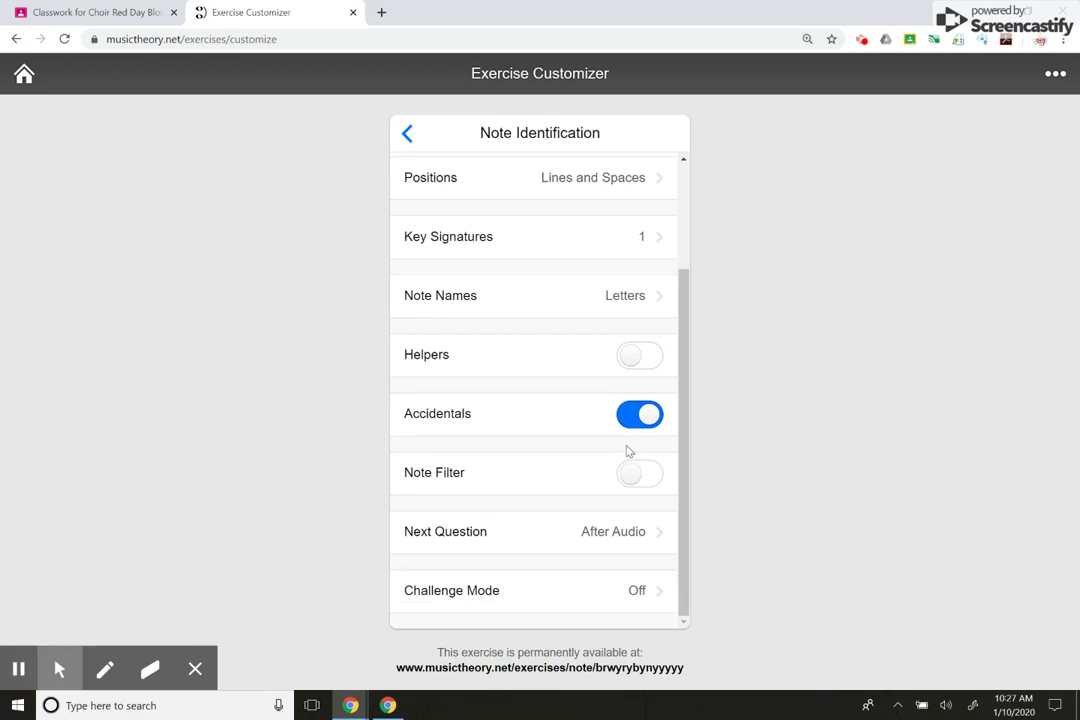
left_click(548, 597)
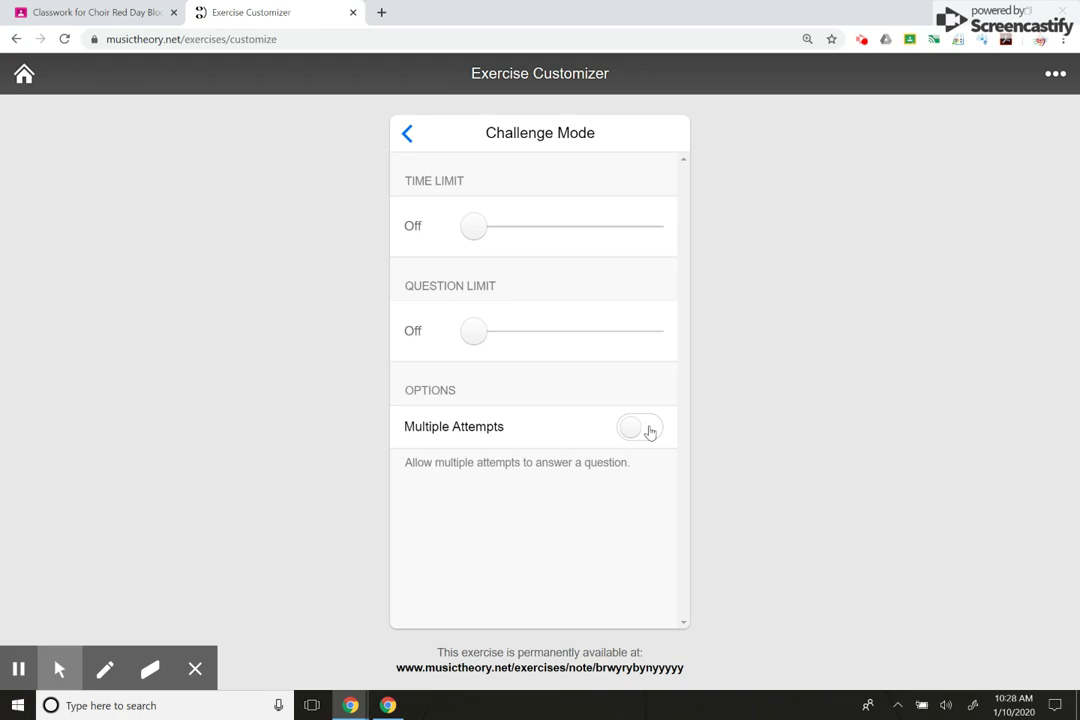
left_click_drag(476, 330, 533, 334)
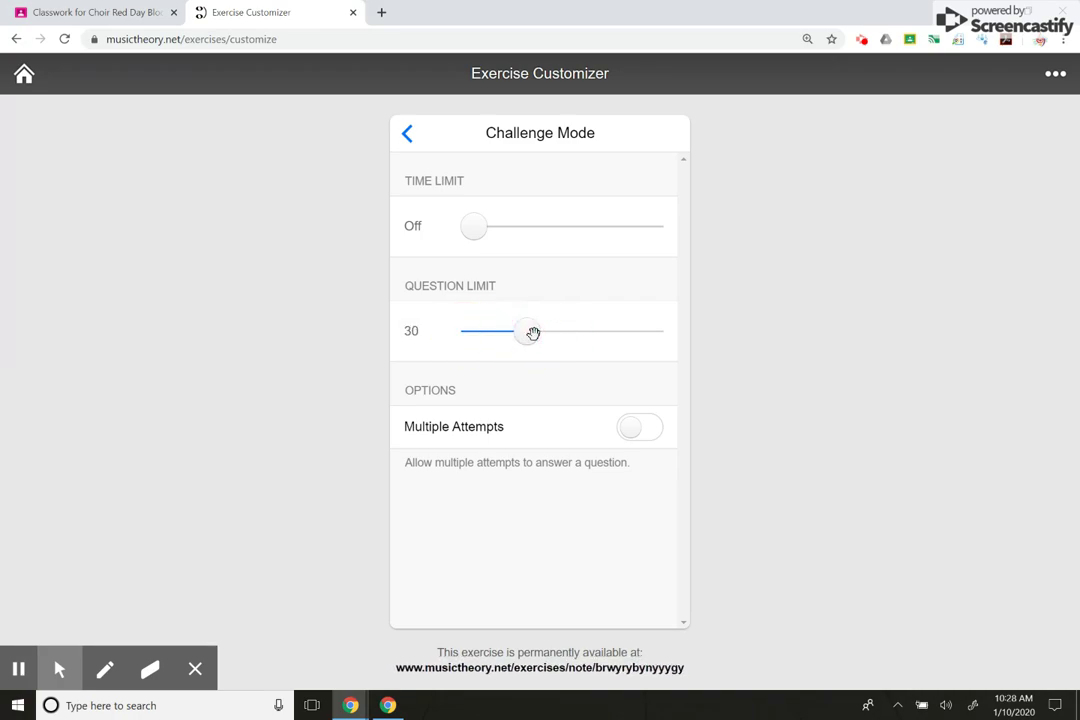
left_click(410, 134)
- Review the exercise settings, open the customized exercise through its permanent link and copy its web address
scroll(500, 270, "up", 2)
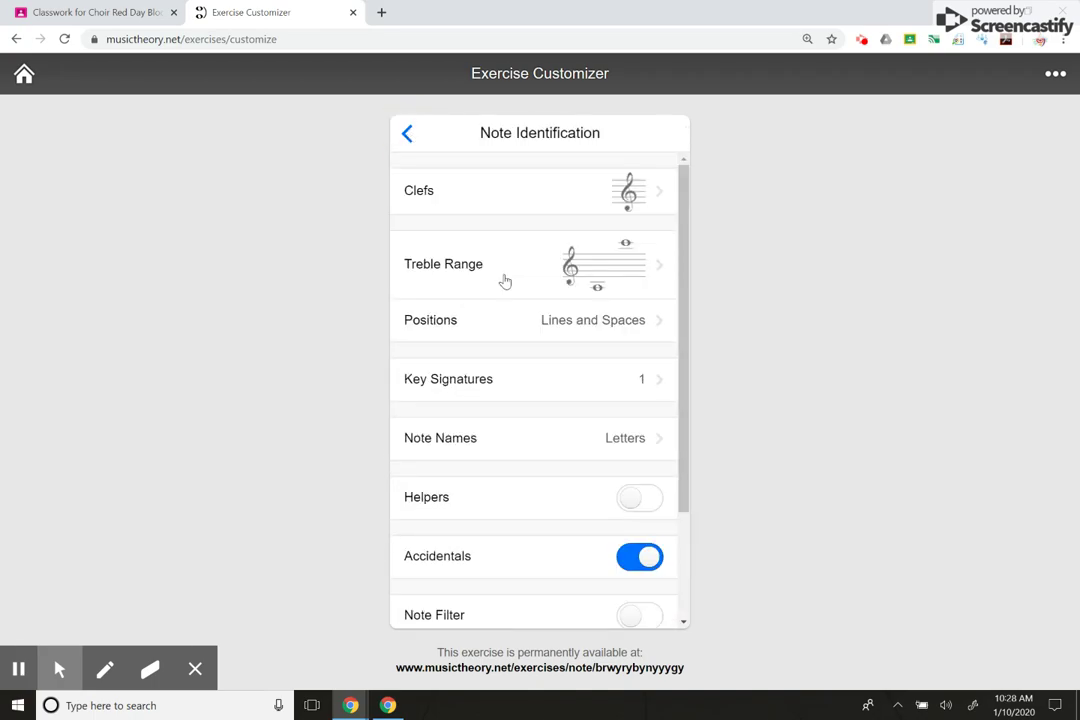
scroll(505, 281, "down", 3)
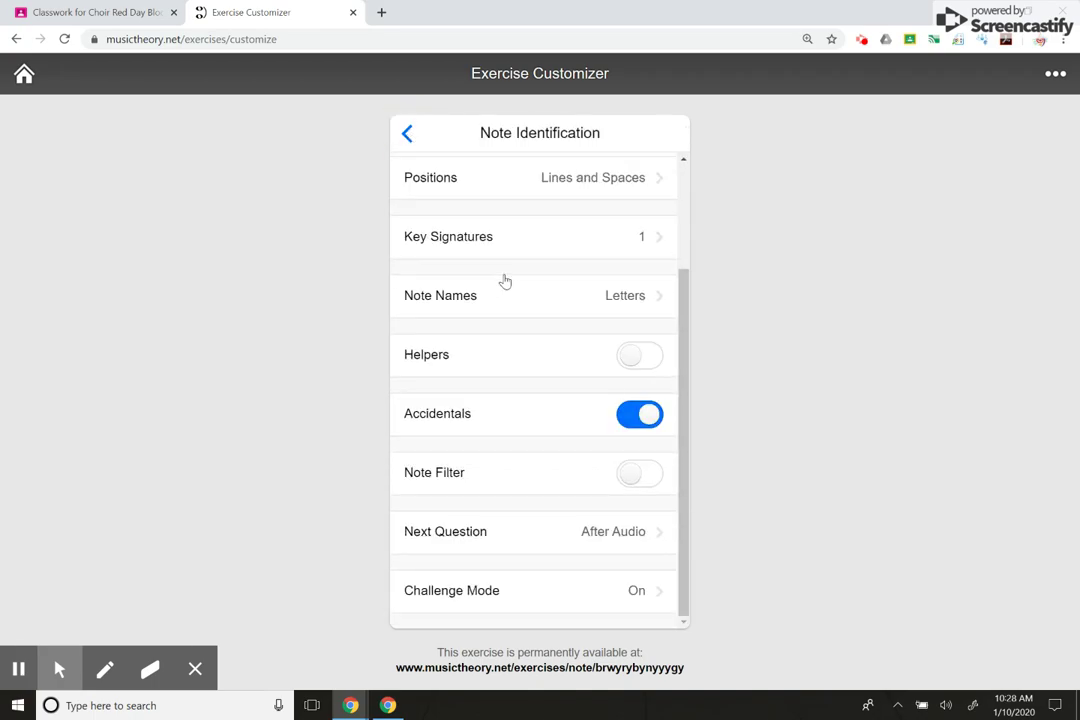
left_click(649, 669)
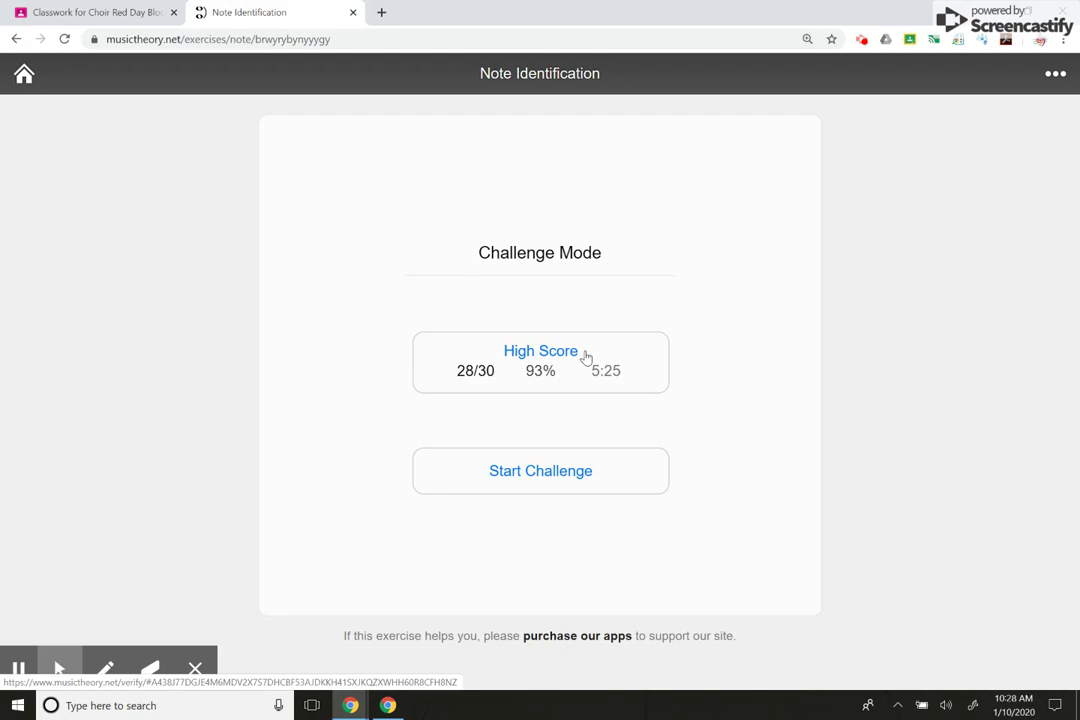
left_click(419, 47)
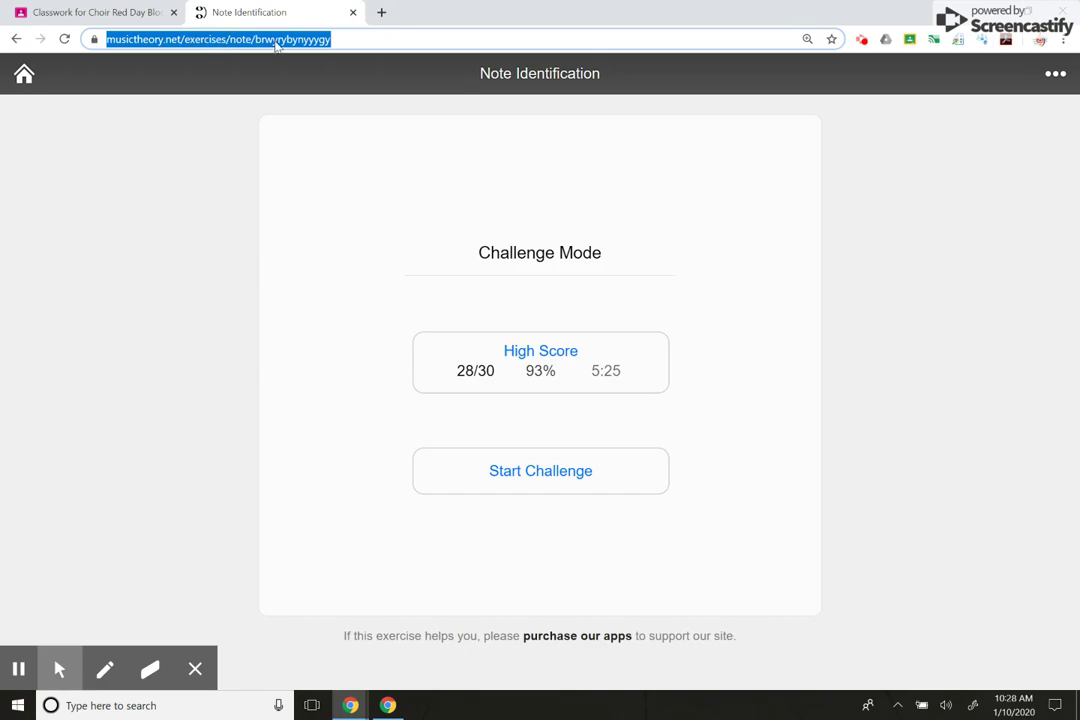
- Switch to Google Classroom and attach the copied Note Identification exercise link to the assignment
left_click(145, 14)
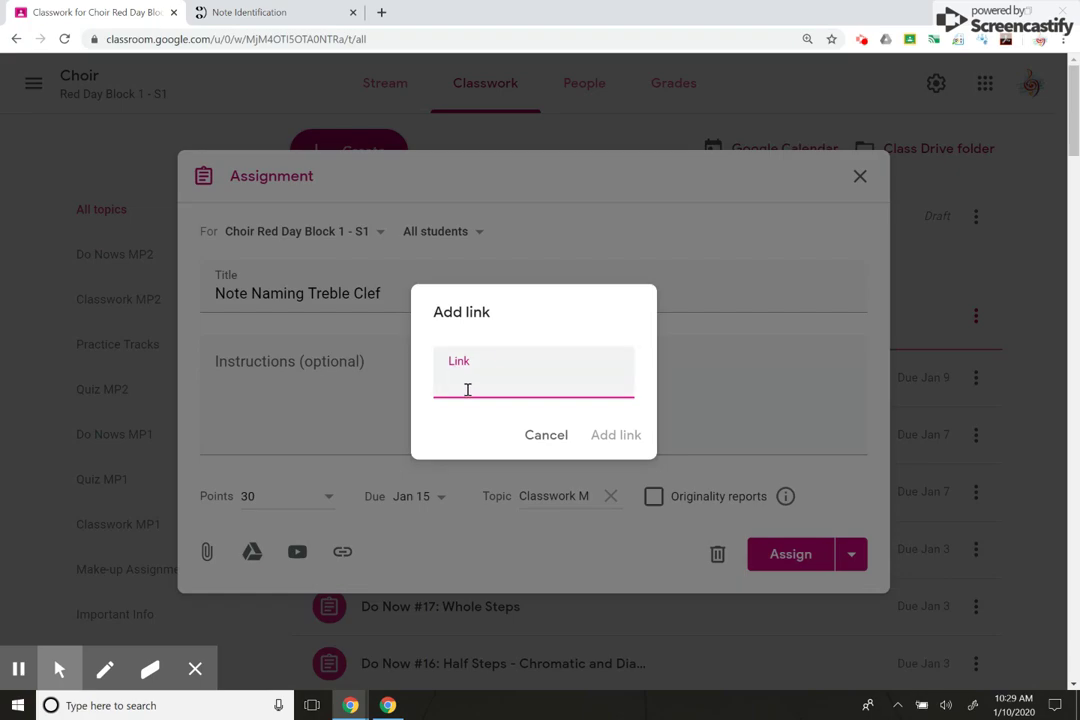
key("ctrl+v")
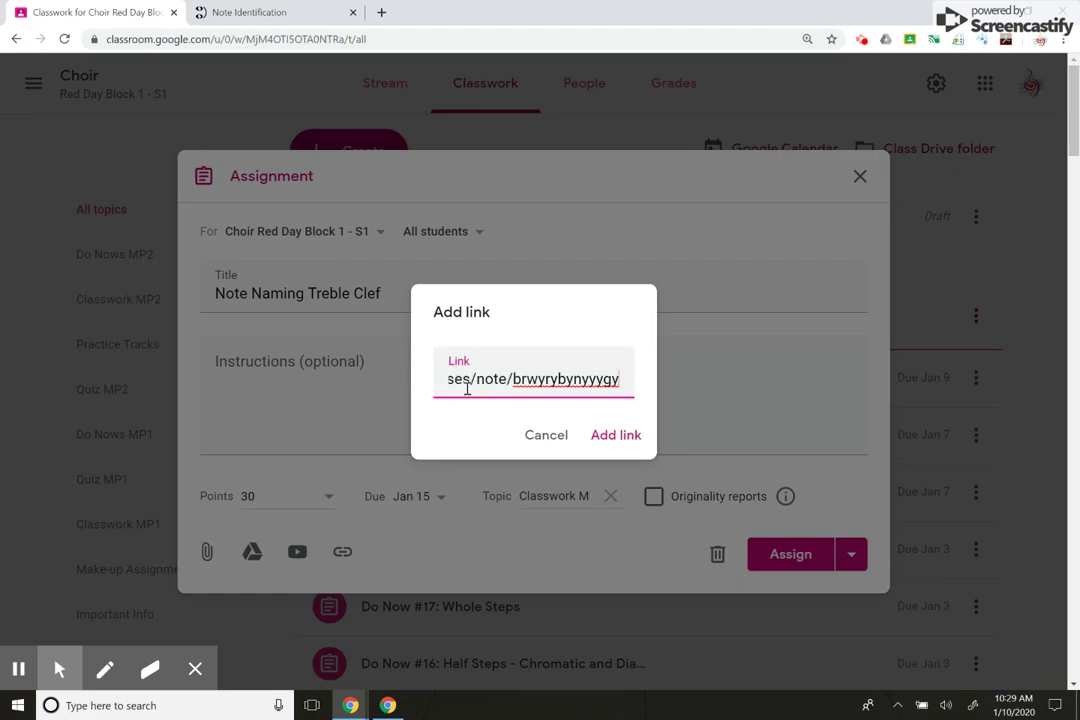
left_click(616, 437)
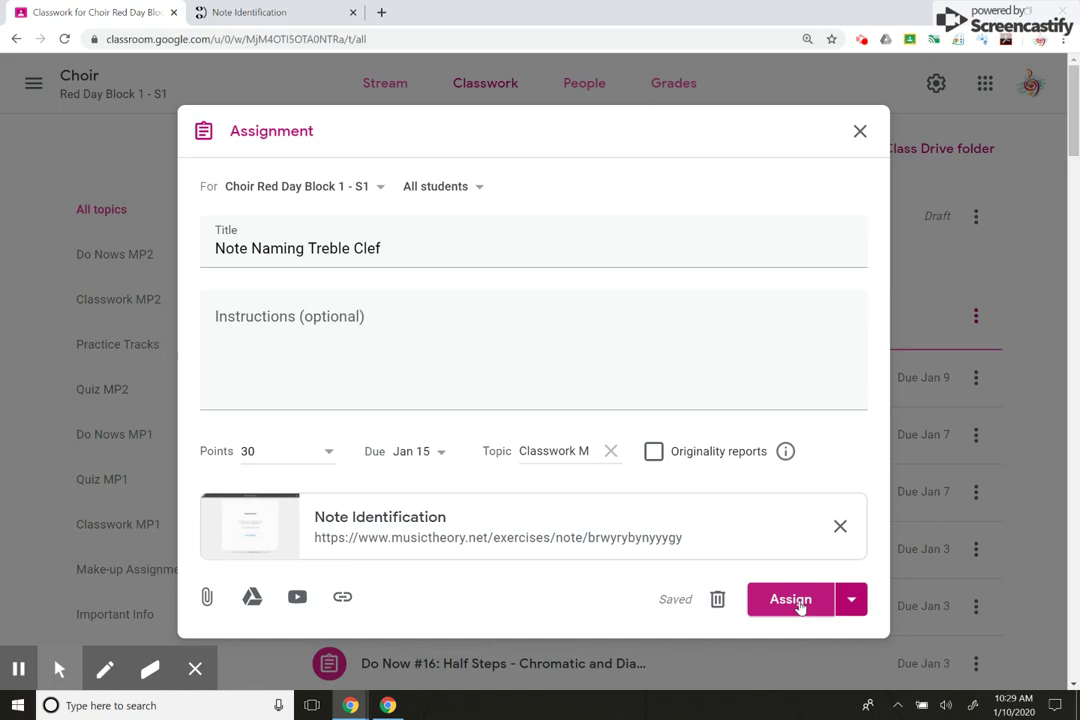
- Choose to schedule the Note Naming Treble Clef assignment and set its posting date to Jan 15, 2020
left_click(848, 602)
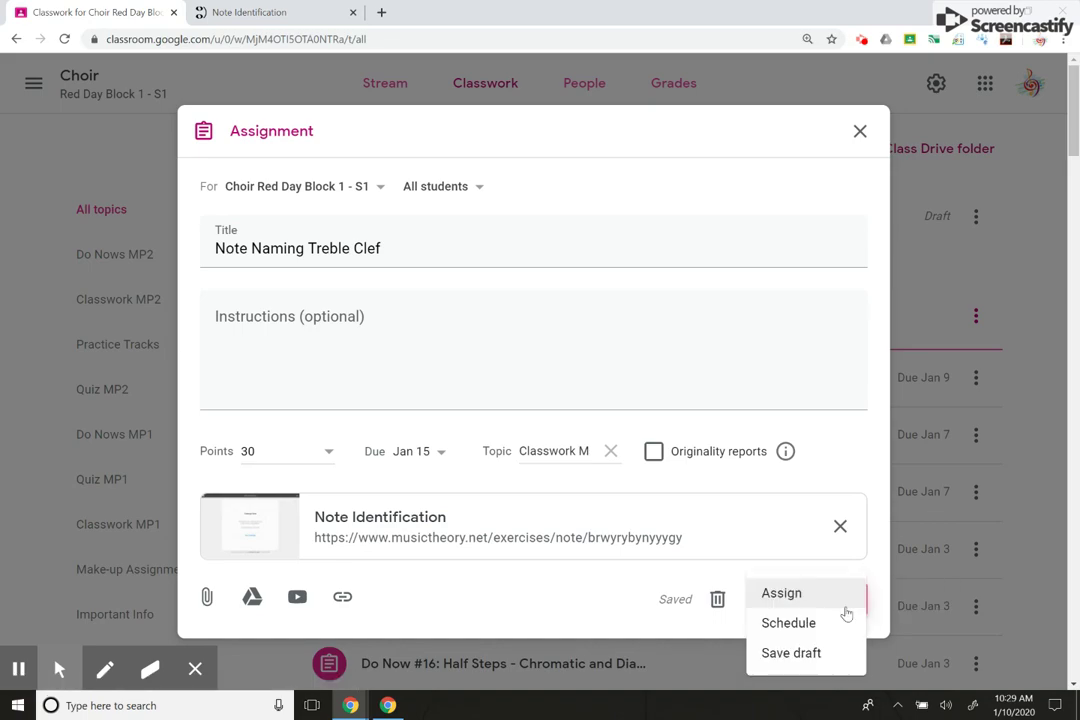
left_click(830, 622)
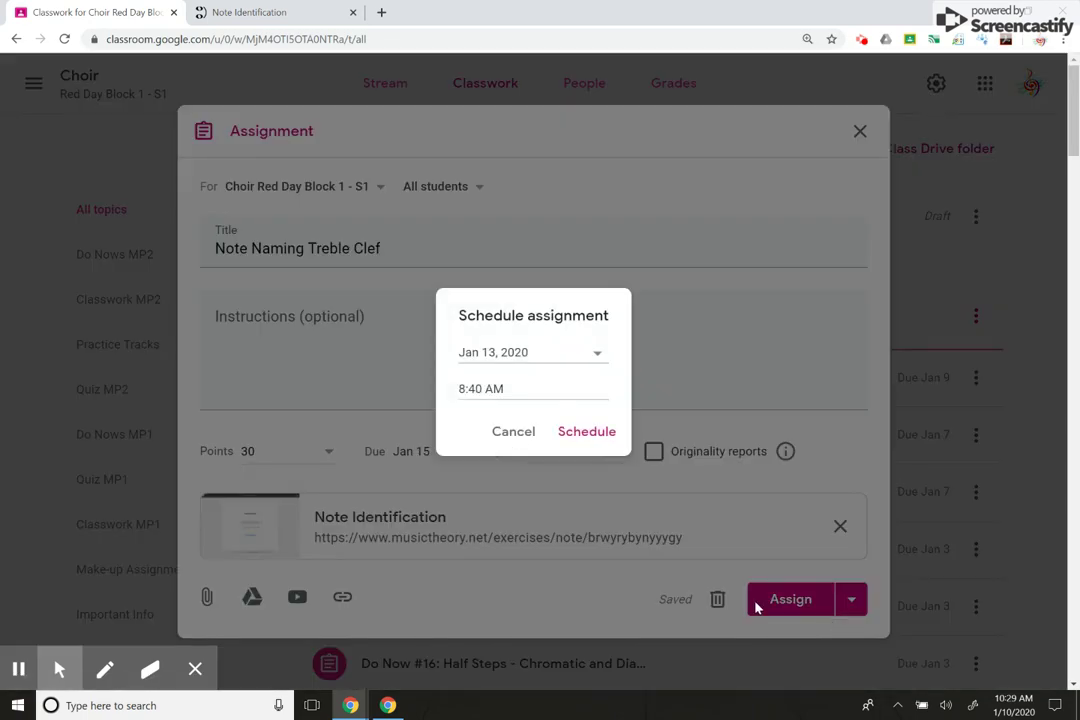
left_click(516, 360)
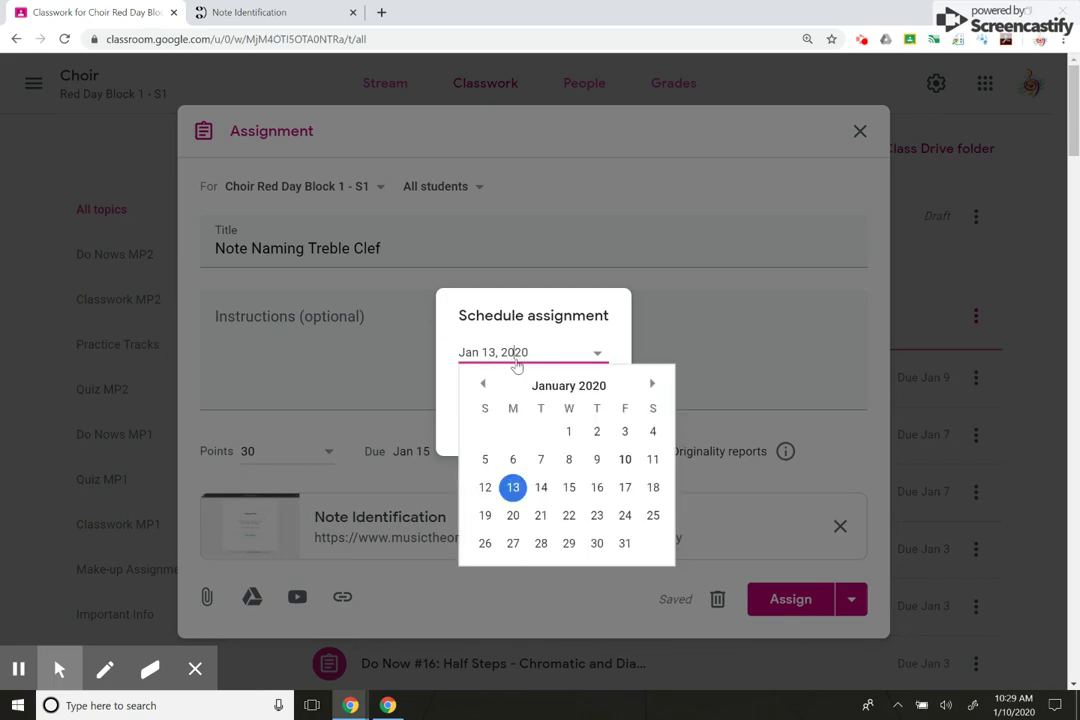
left_click(625, 459)
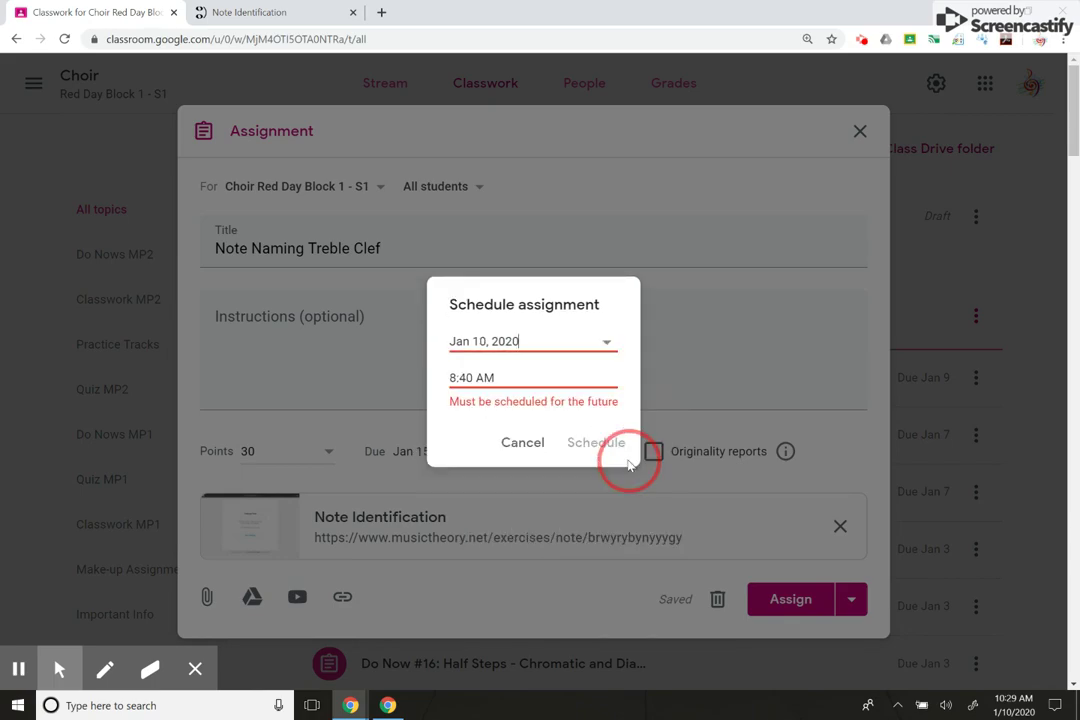
left_click(476, 344)
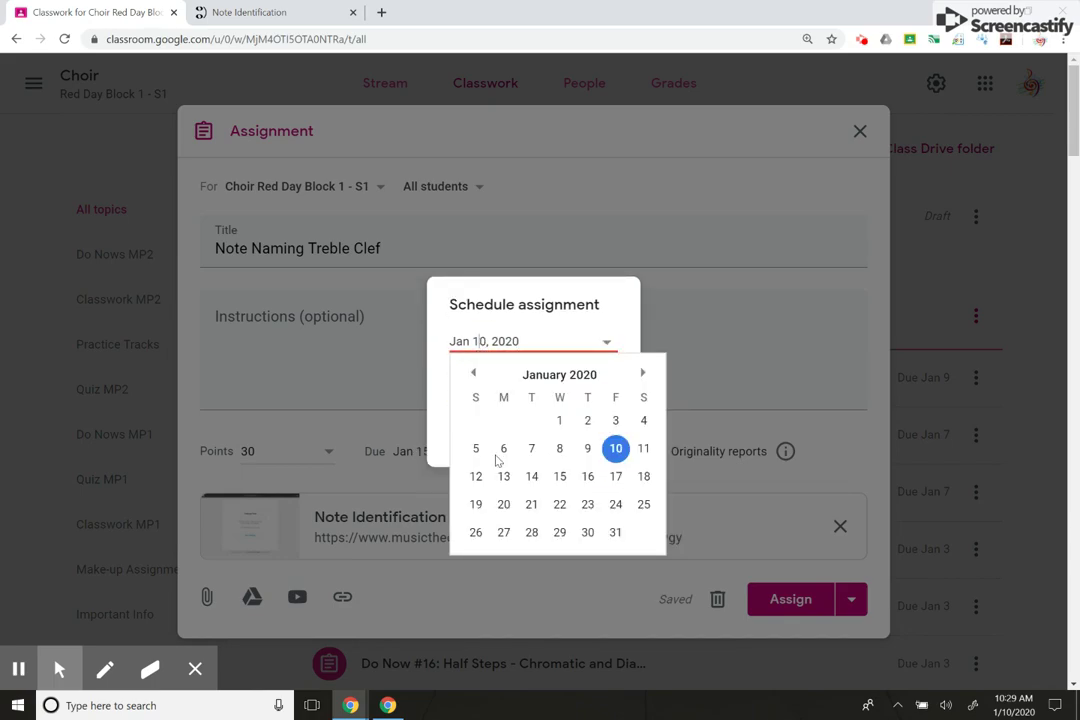
left_click(559, 484)
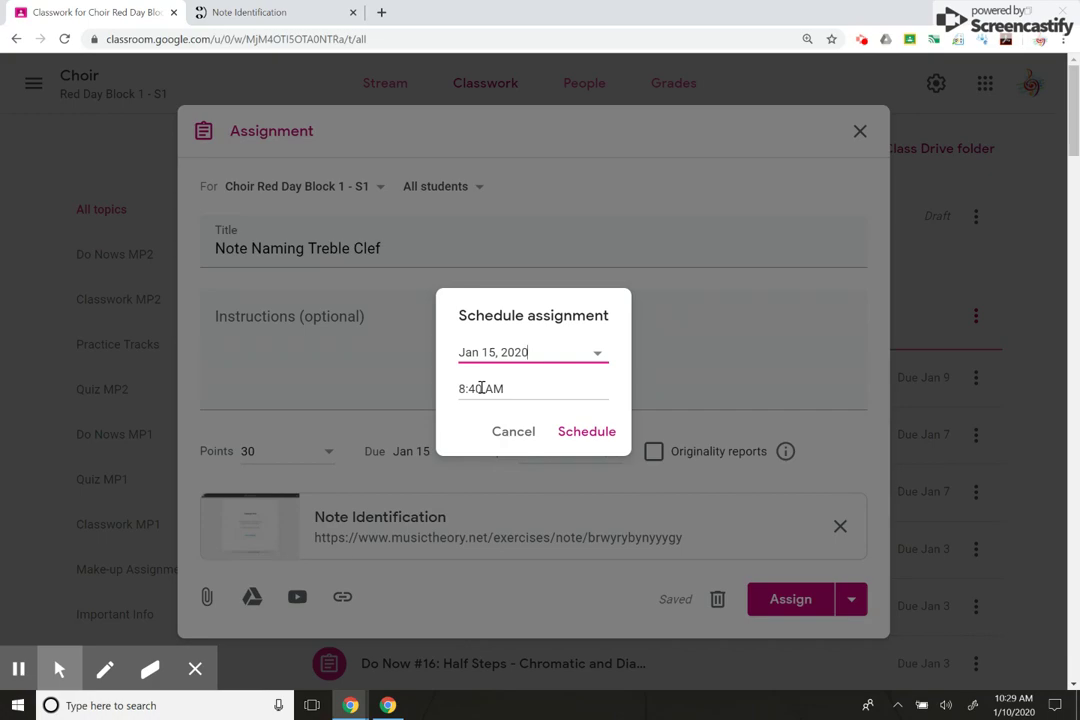
- Set the posting time to 8:30 AM and schedule the assignment
left_click(478, 388)
left_click(475, 388)
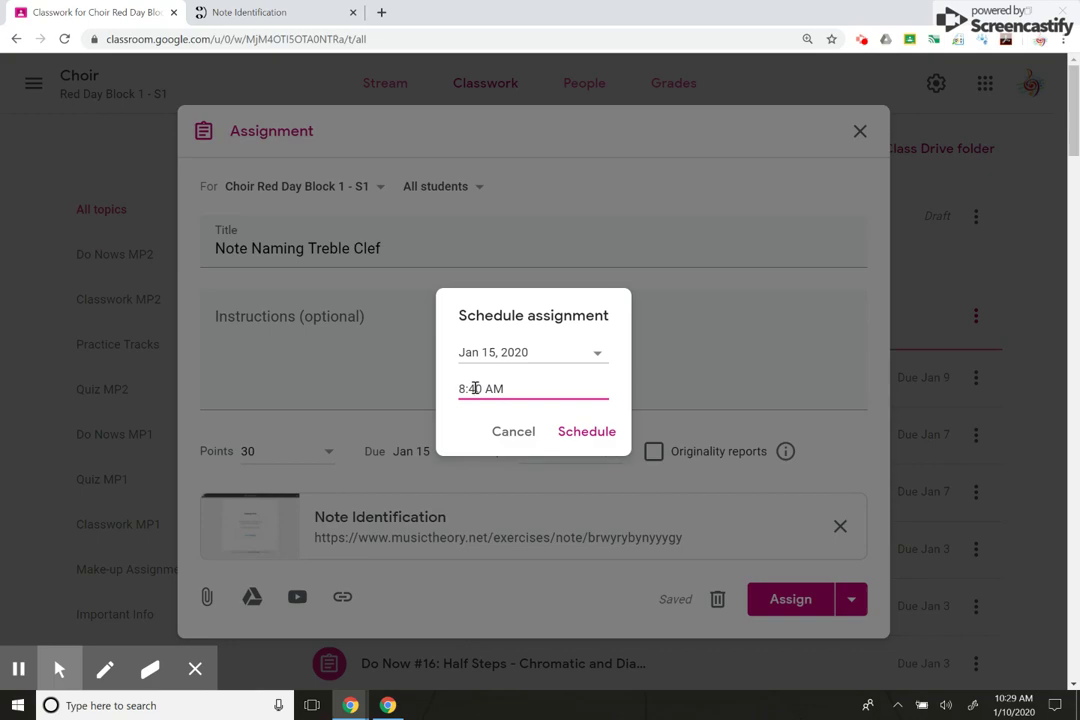
key("BackSpace")
type("3")
left_click(588, 431)
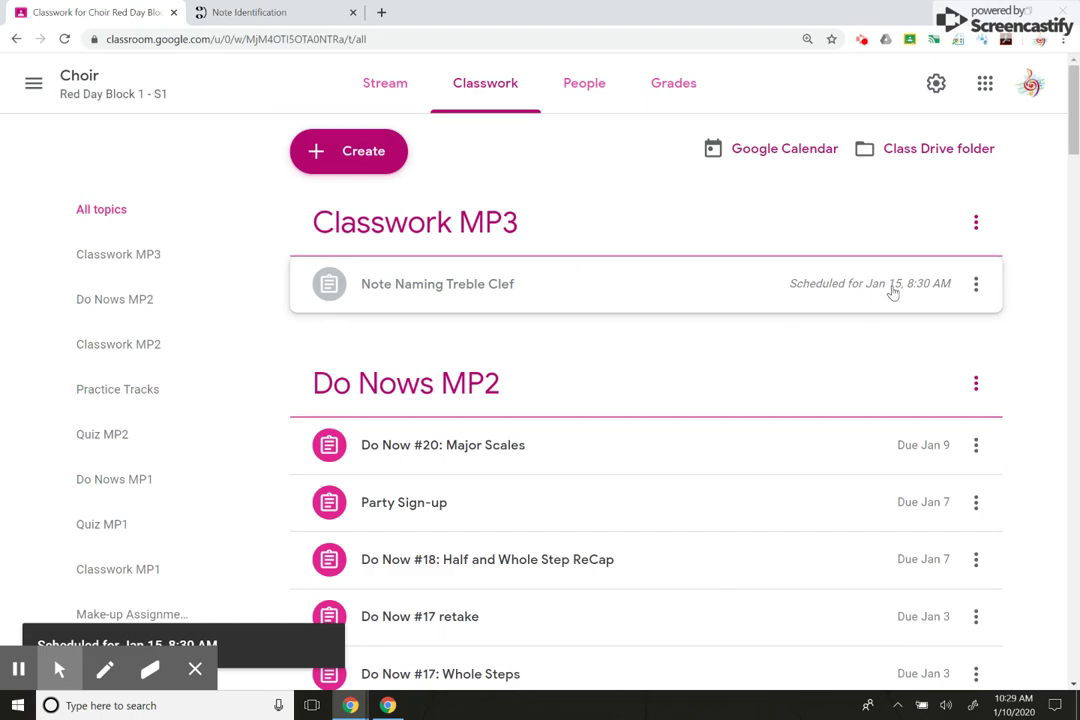
- Expand the scheduled Note Naming Treble Clef assignment under Classwork MP3 and open it for editing
left_click(976, 288)
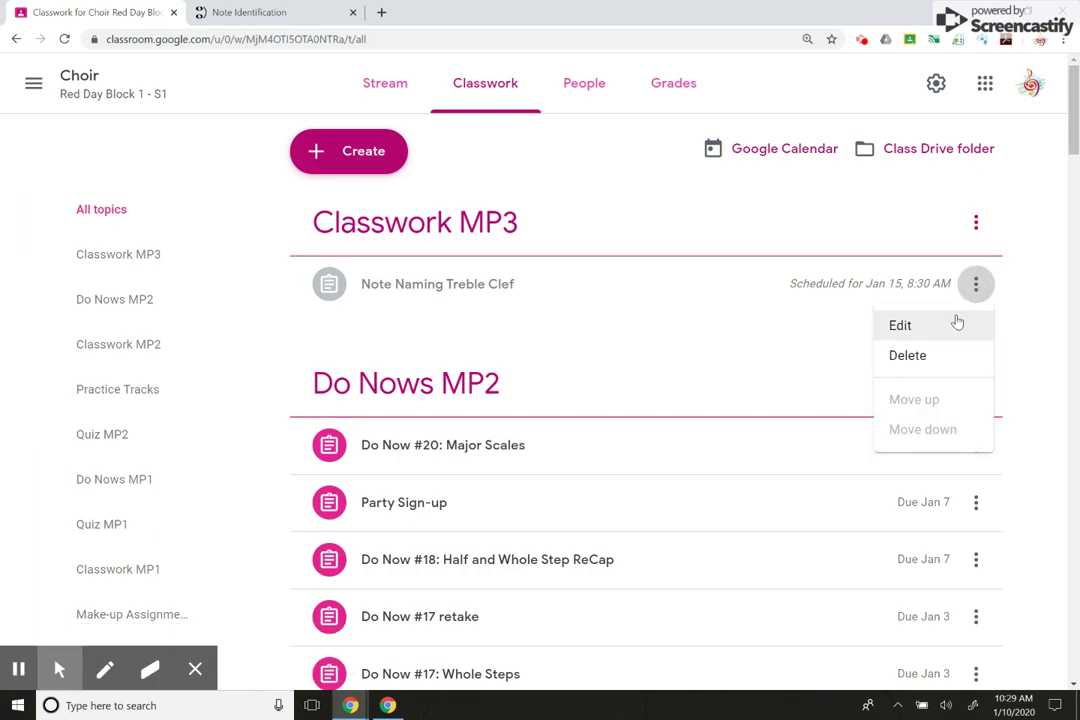
left_click(803, 281)
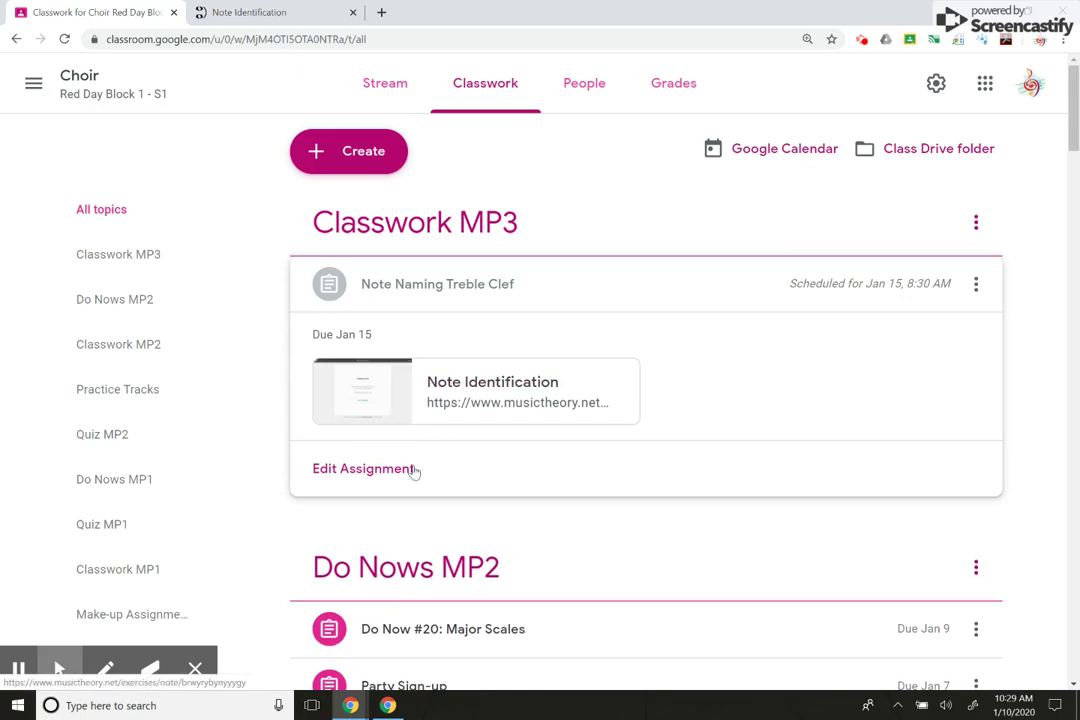
left_click(400, 470)
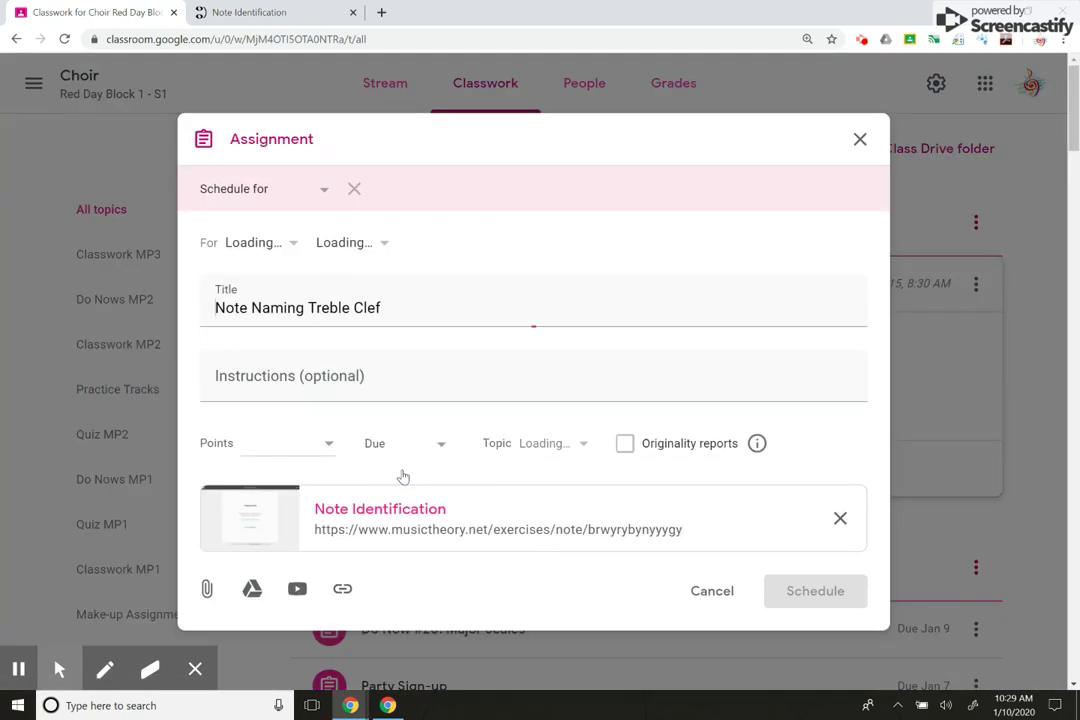
scroll(403, 477, "up", 1)
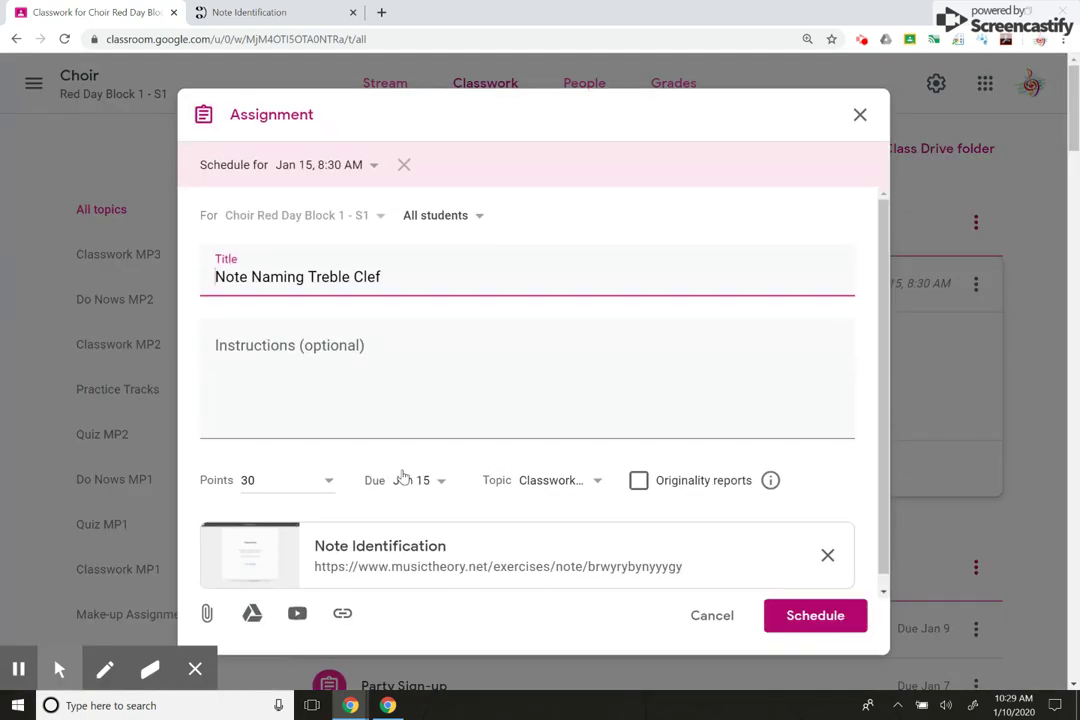
- Exclude the fourth-from-last student in the class list from the assignment's recipients
left_click(476, 222)
scroll(460, 457, "down", 6)
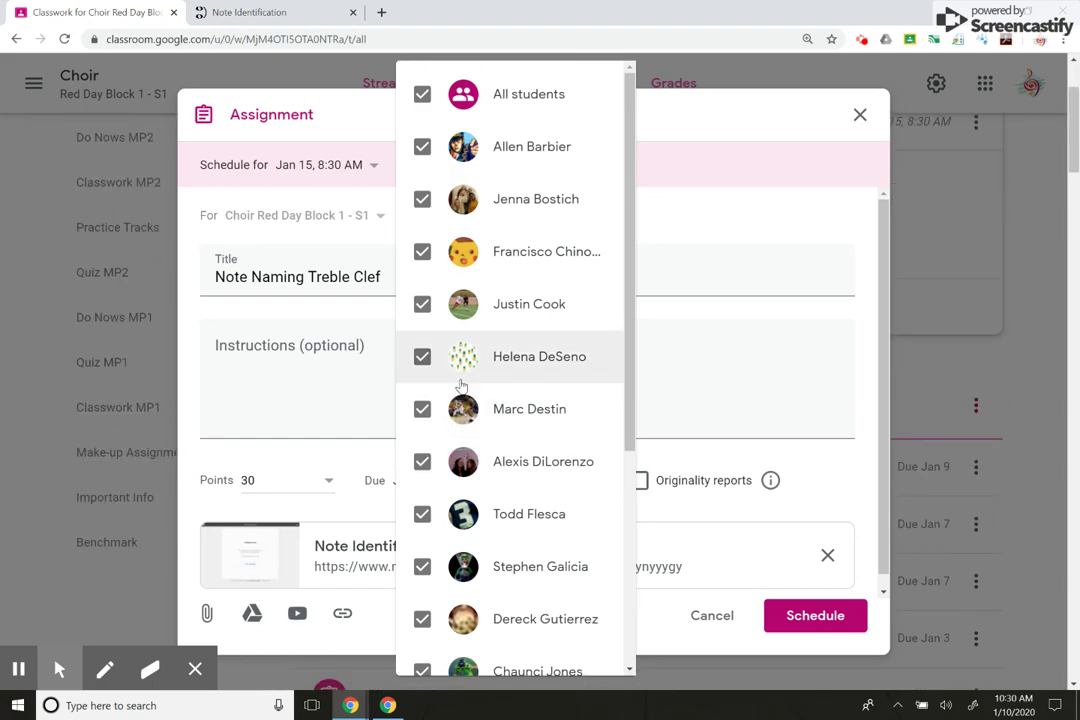
scroll(463, 226, "down", 4)
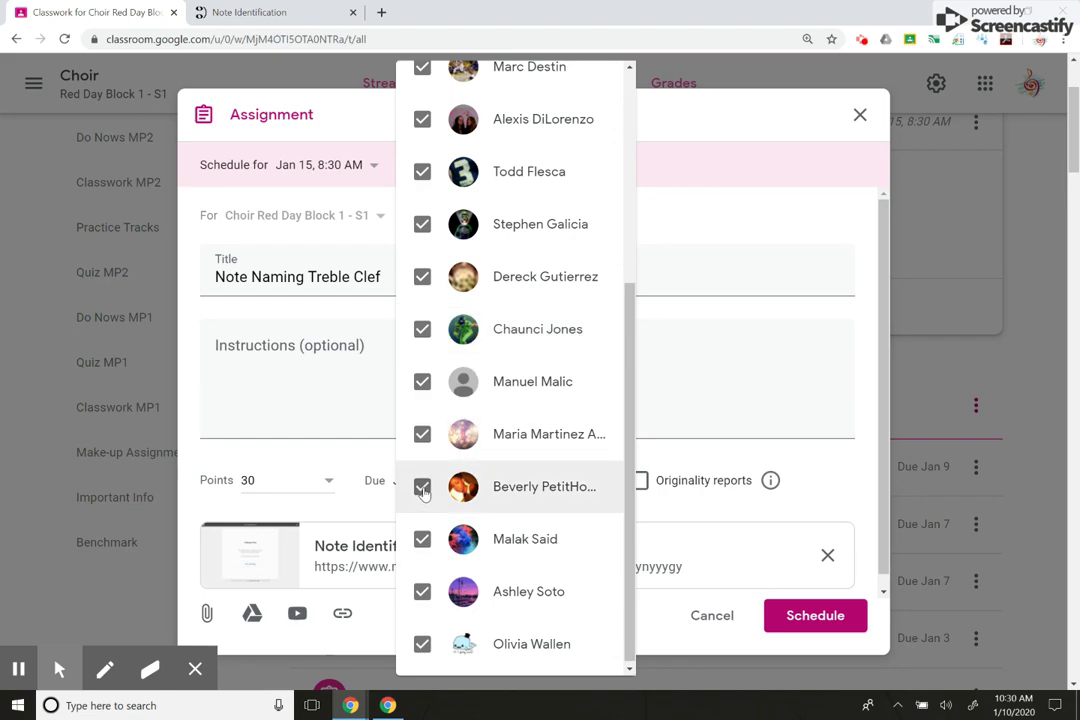
left_click(422, 488)
- Switch to musictheory.net, return to the exercise customizer, turn Accidentals off and lower the Challenge Mode question limit
left_click(238, 14)
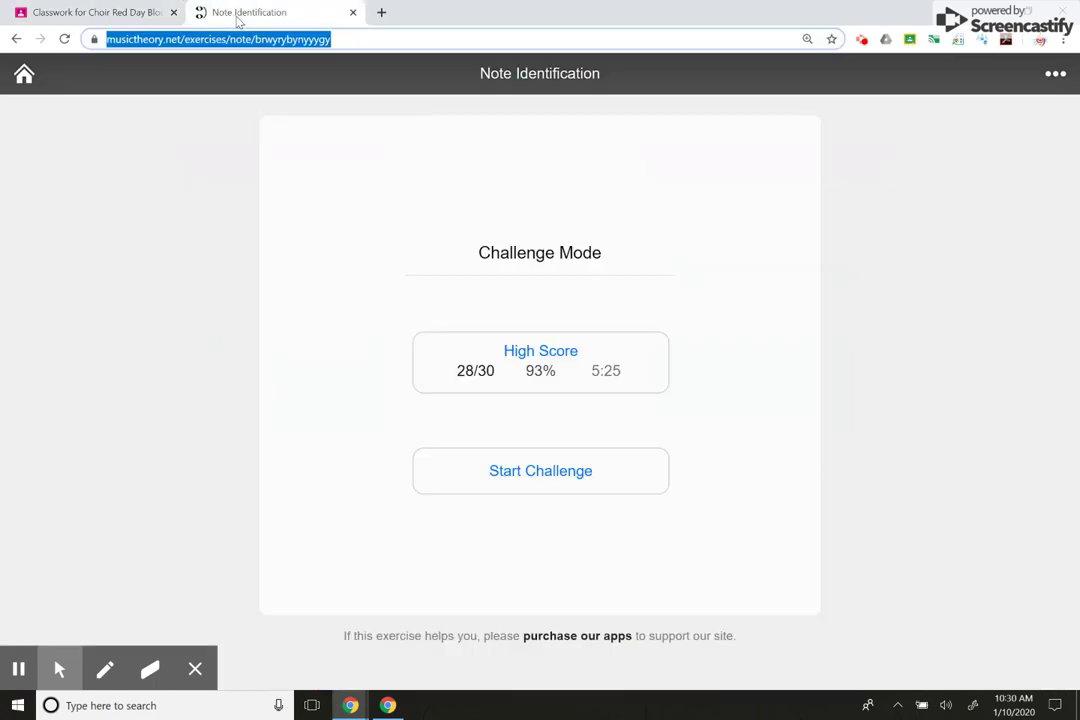
left_click(15, 38)
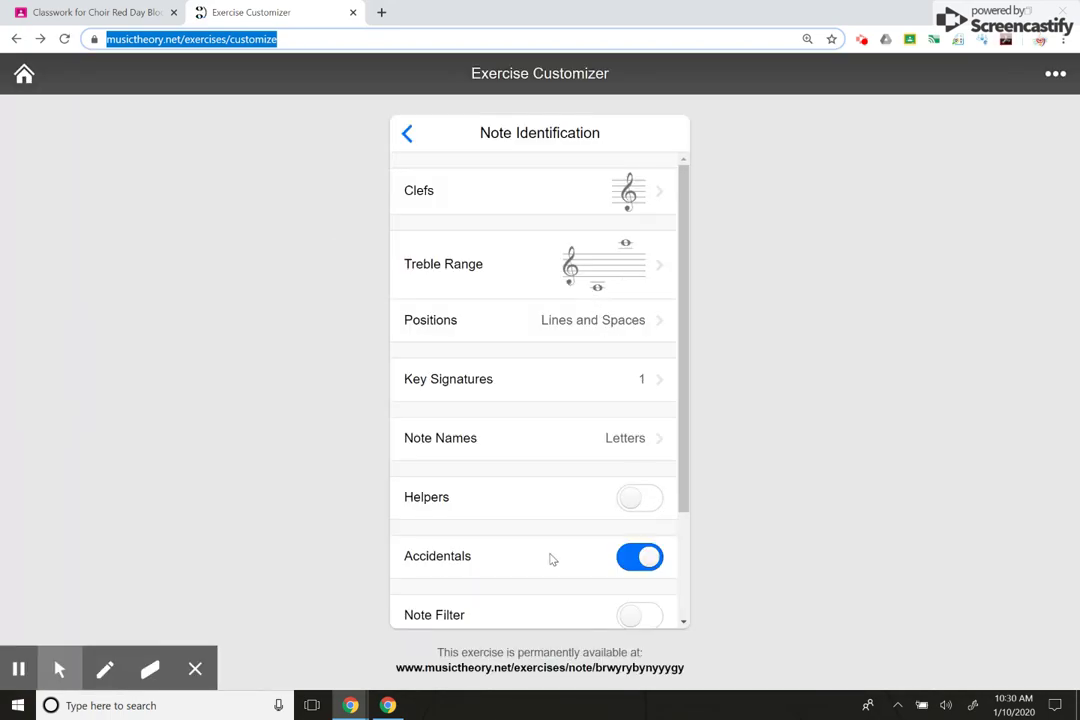
scroll(549, 559, "down", 2)
left_click(627, 420)
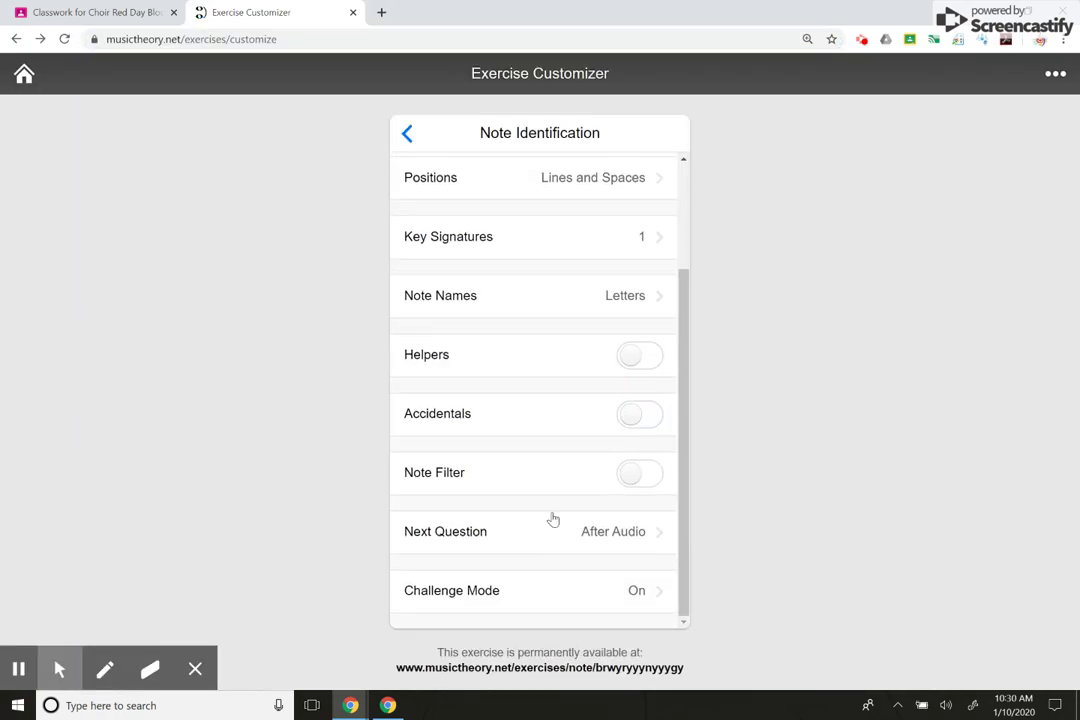
left_click(538, 588)
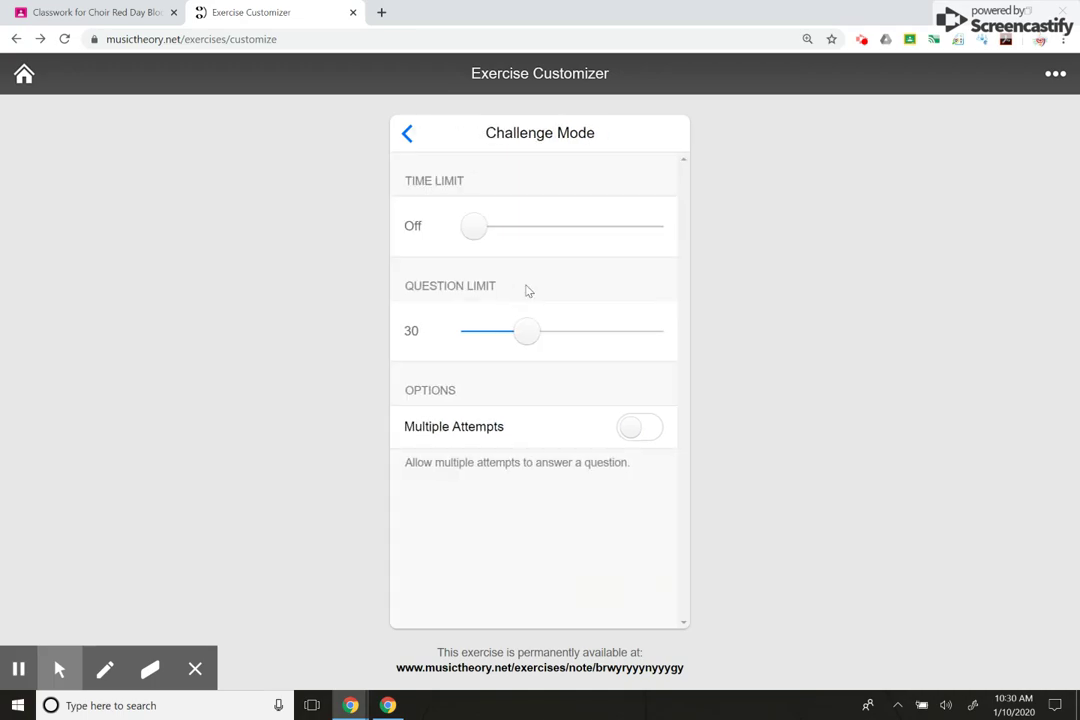
left_click_drag(523, 330, 500, 331)
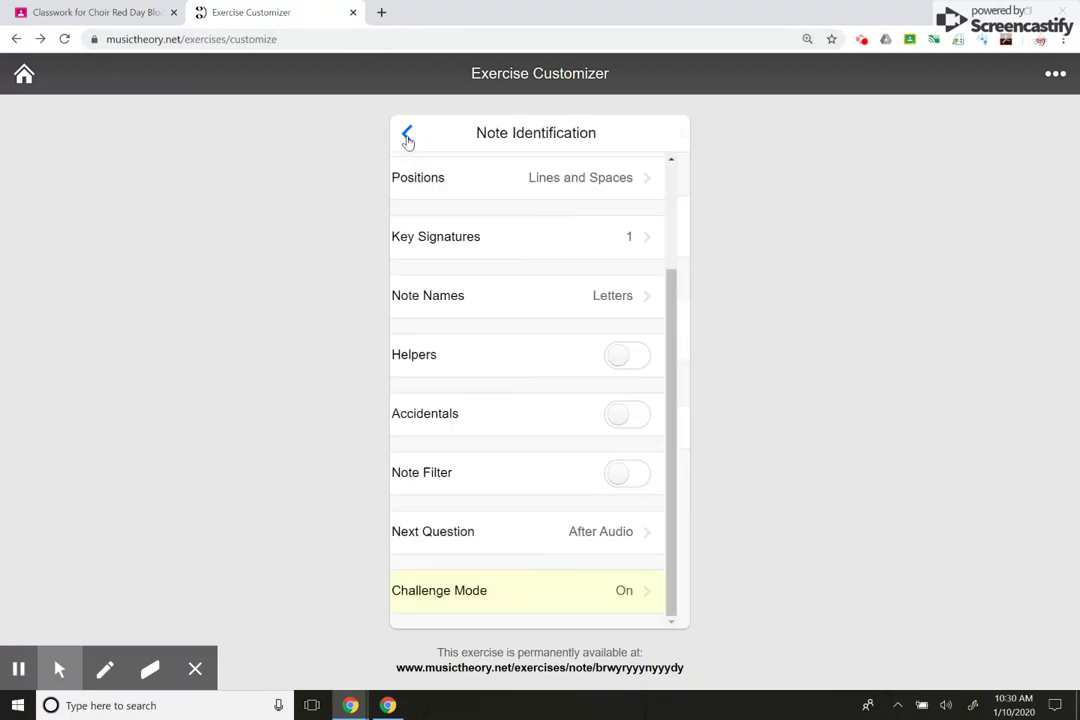
- Lower the upper note of the Treble Range to the F on the top staff line
scroll(578, 238, "up", 3)
left_click(618, 272)
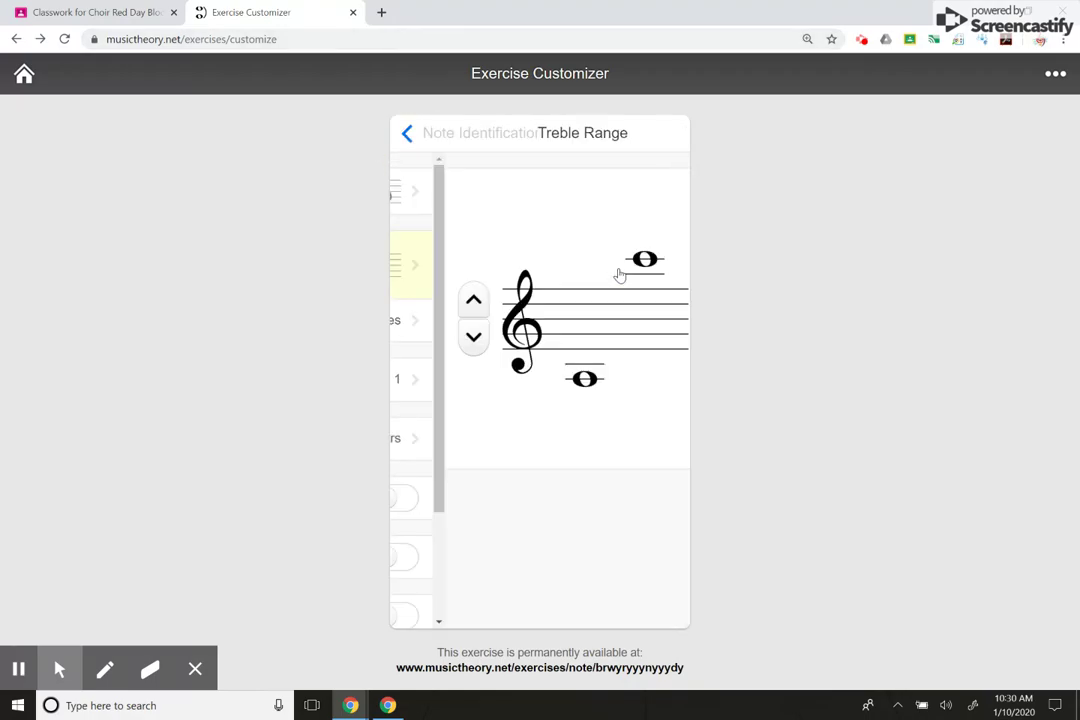
left_click(660, 352)
left_click(660, 352)
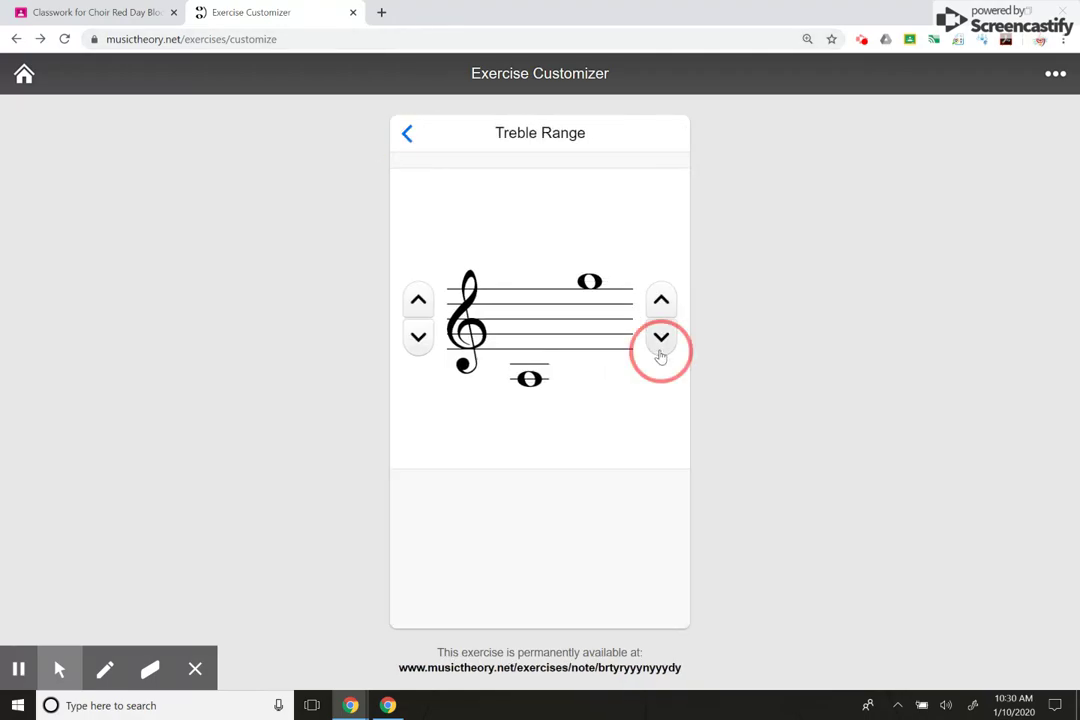
left_click(660, 350)
left_click(660, 350)
left_click(661, 303)
left_click(661, 303)
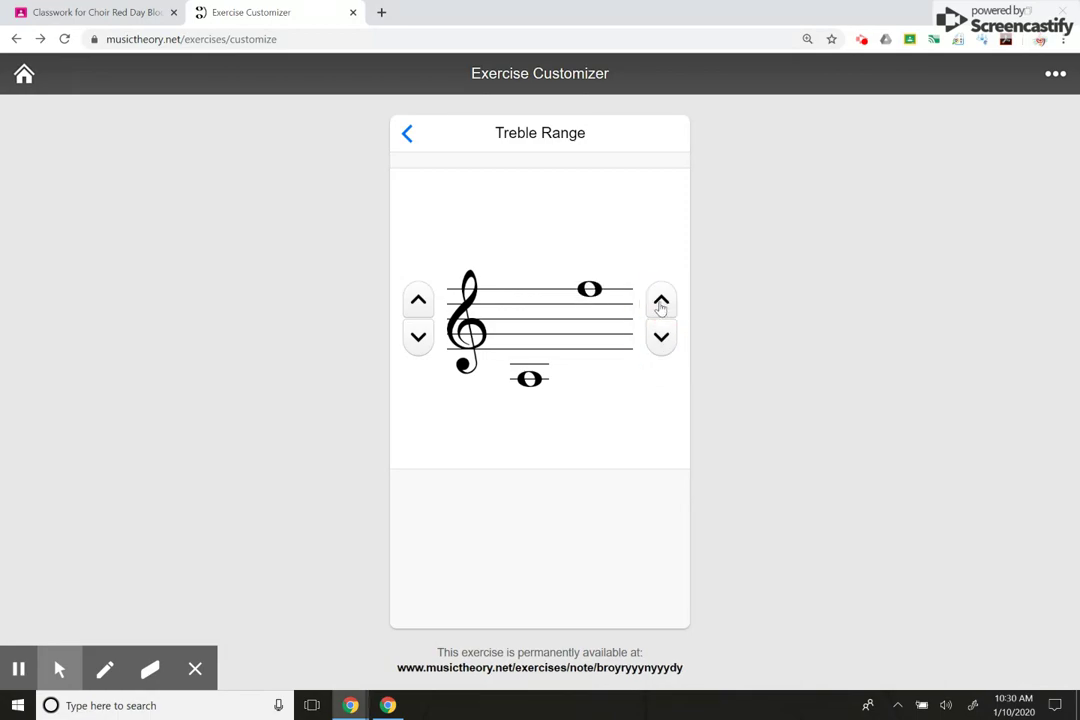
- Raise the lower note of the Treble Range to the E on the bottom staff line
left_click(418, 303)
left_click(418, 303)
left_click(418, 303)
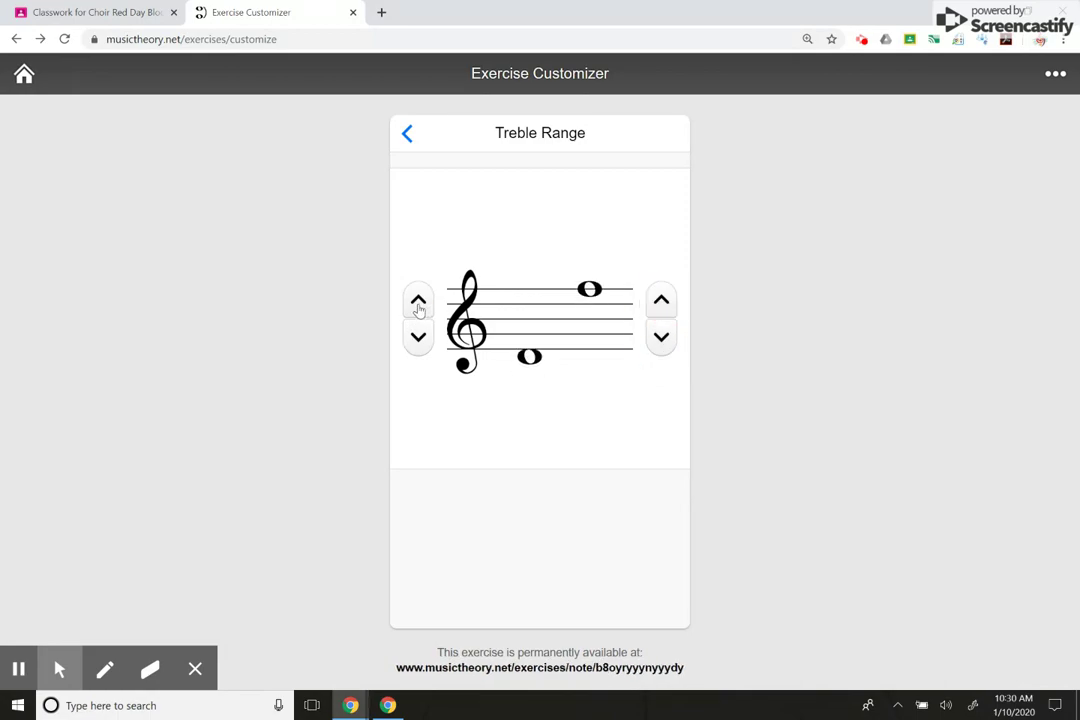
left_click(418, 303)
left_click(418, 303)
left_click(419, 338)
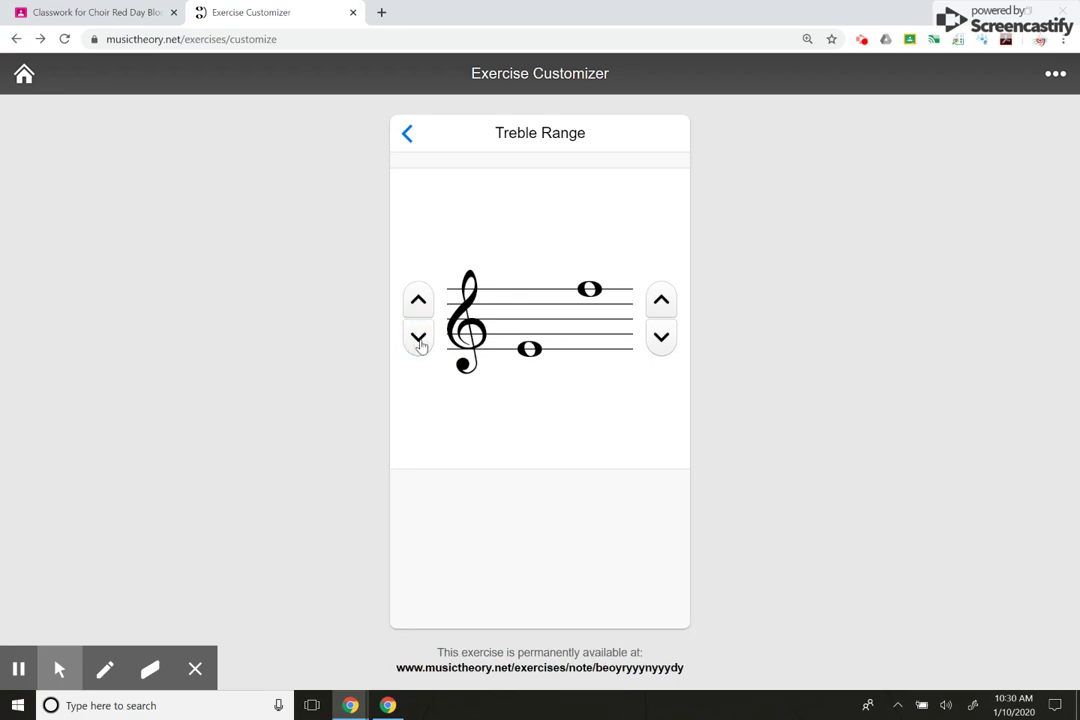
- Return to the Note Identification settings, open the customized exercise through its permanent link and select its web address
left_click(406, 135)
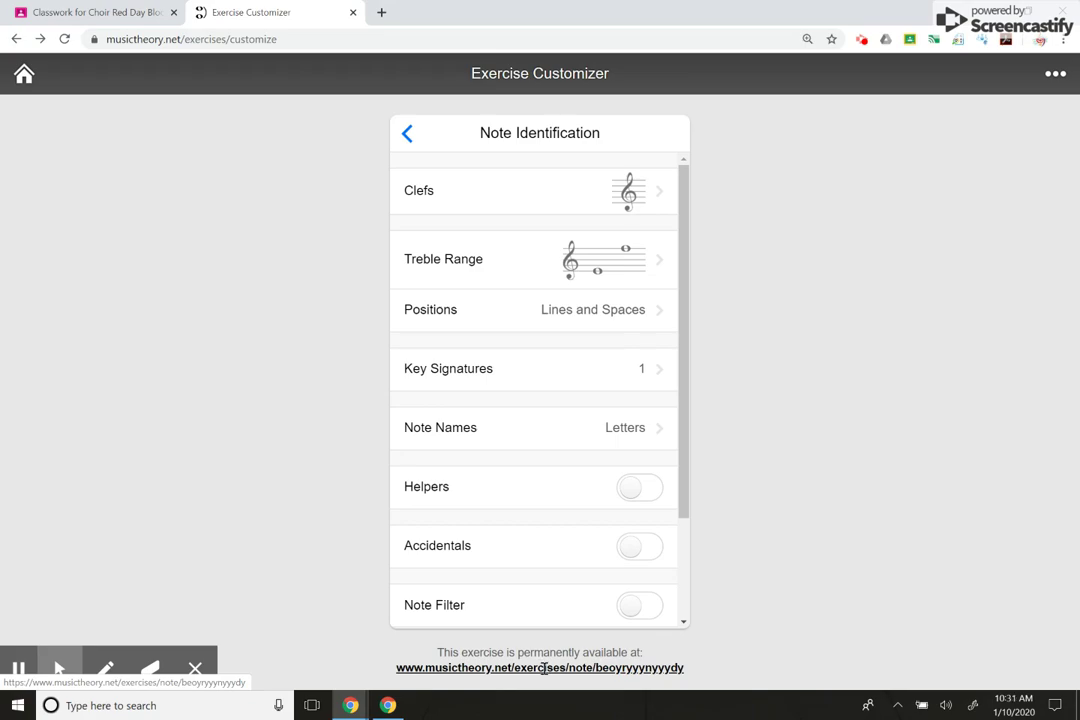
left_click(544, 668)
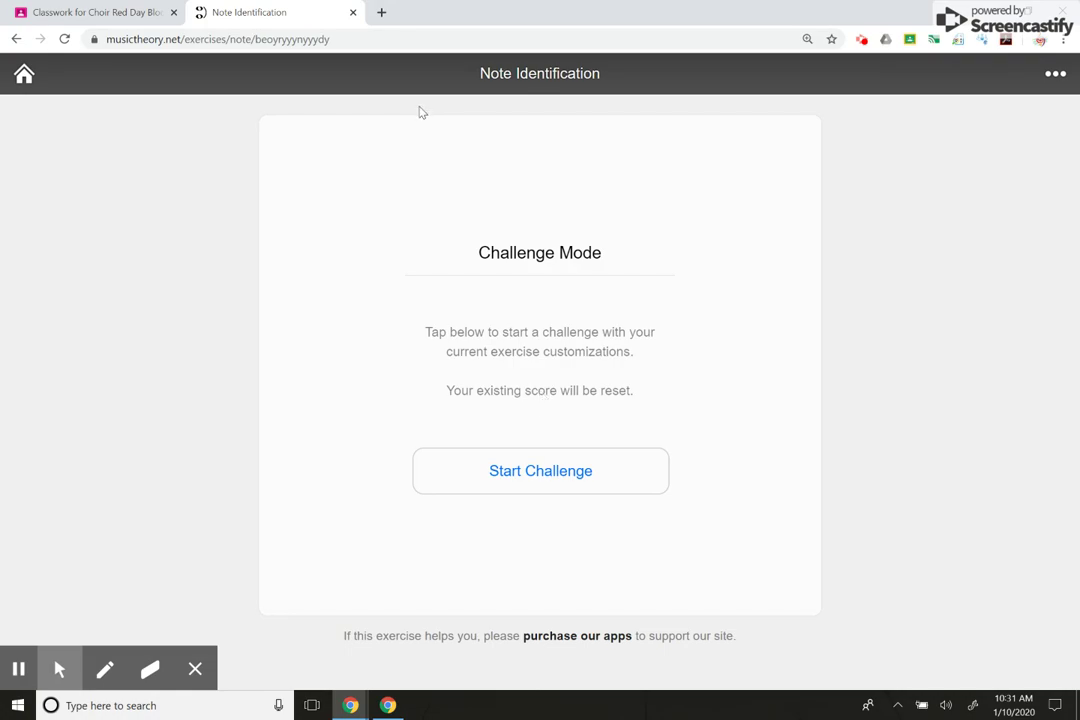
left_click(390, 38)
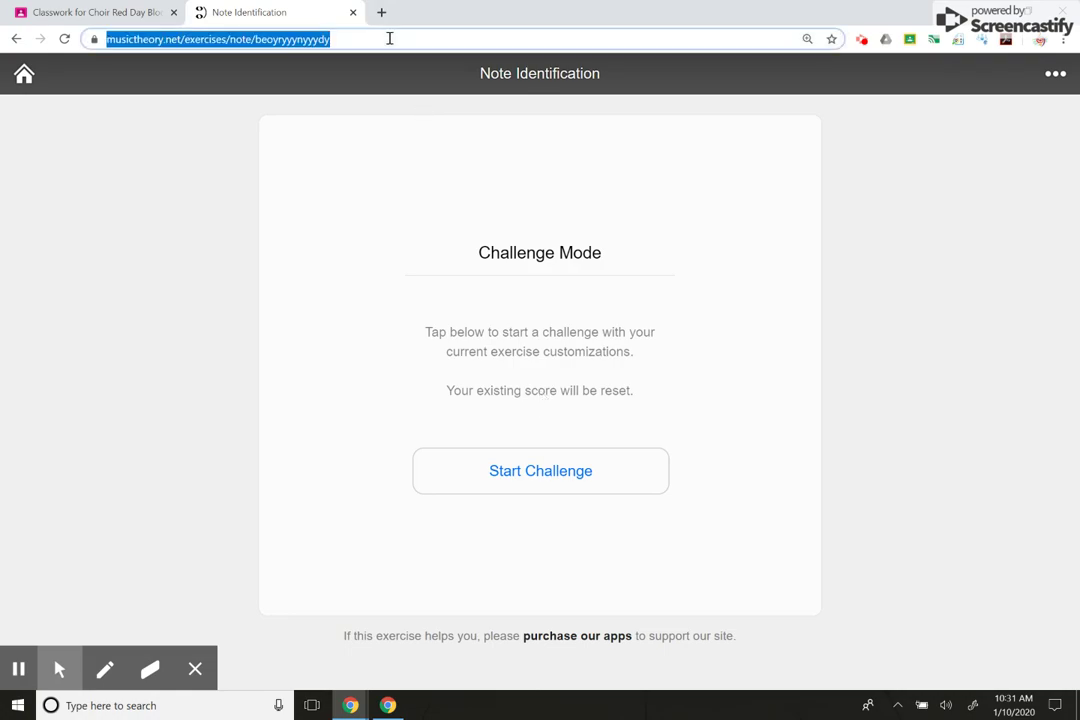
- Switch back to Google Classroom and save the scheduled assignment with the reduced student selection
left_click(103, 13)
left_click(704, 270)
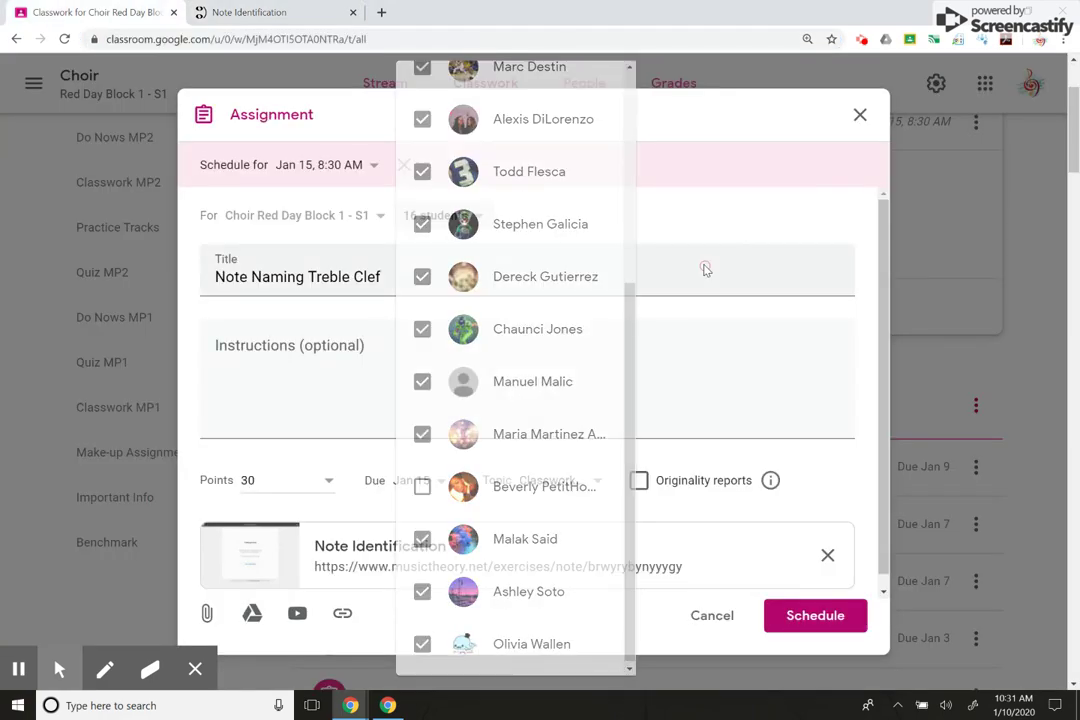
left_click(805, 628)
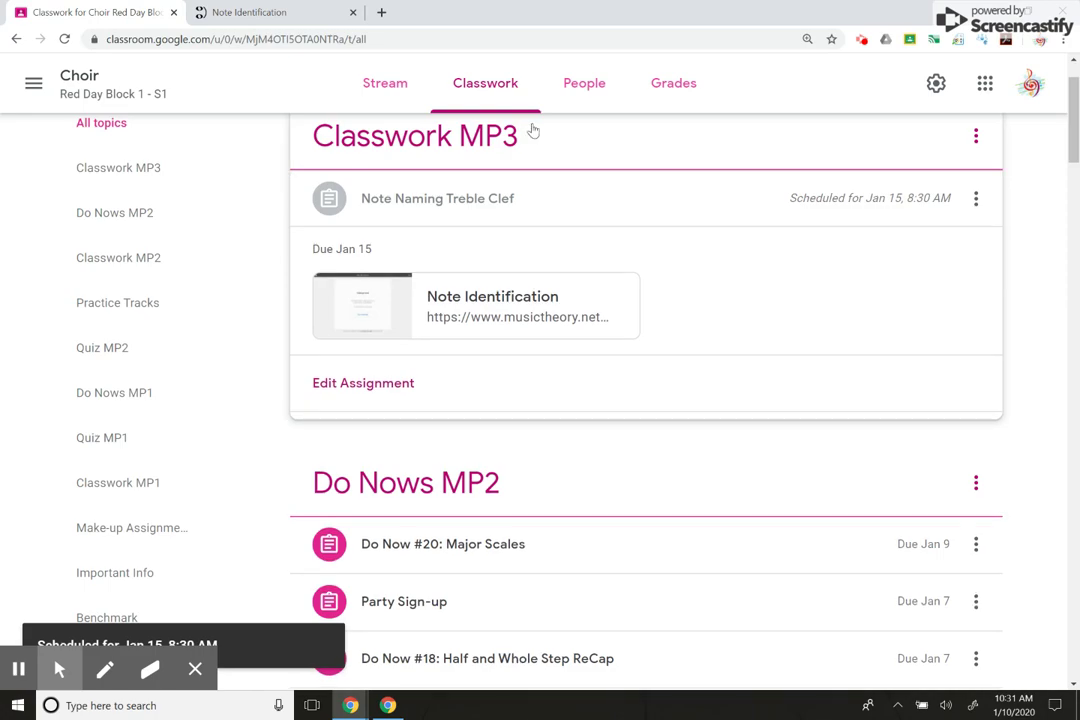
- Reuse the Note Naming Treble Clef post from Choir Red Day Block 1 - S1 as a new assignment
scroll(533, 128, "up", 2)
left_click(387, 151)
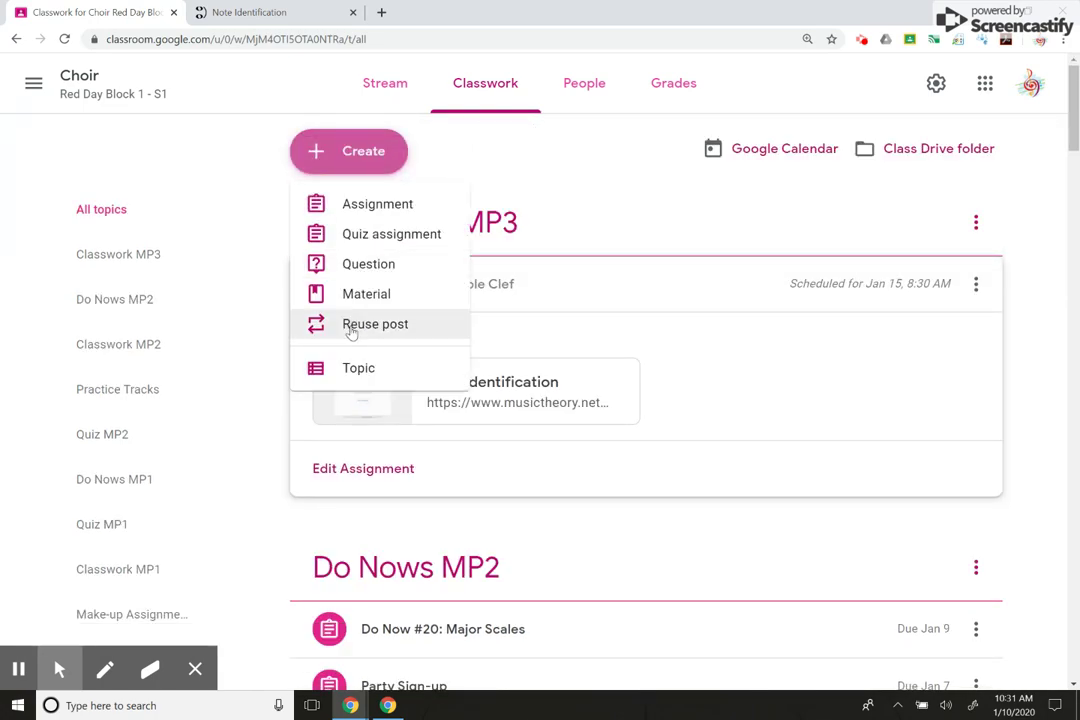
left_click(351, 333)
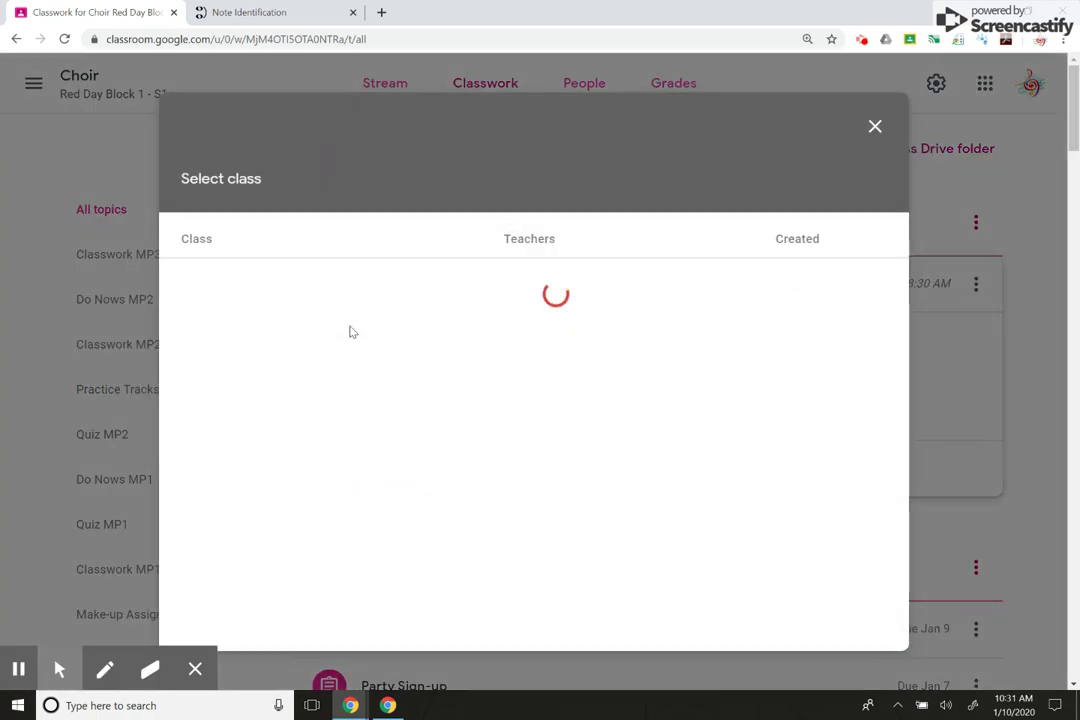
left_click(340, 332)
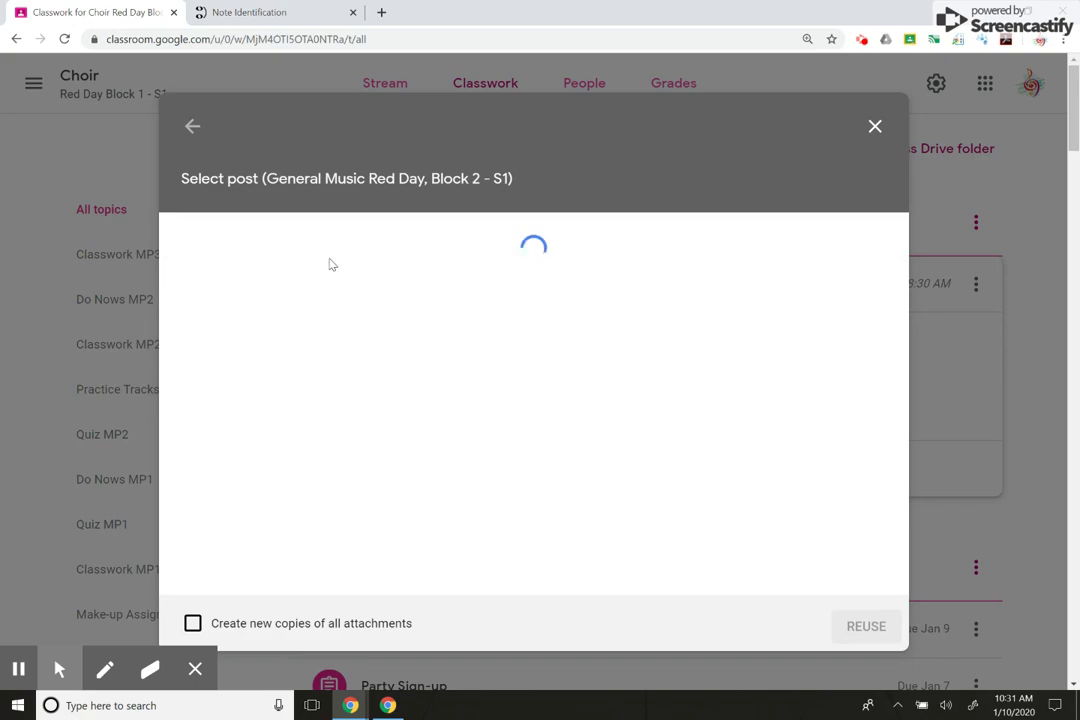
left_click(193, 118)
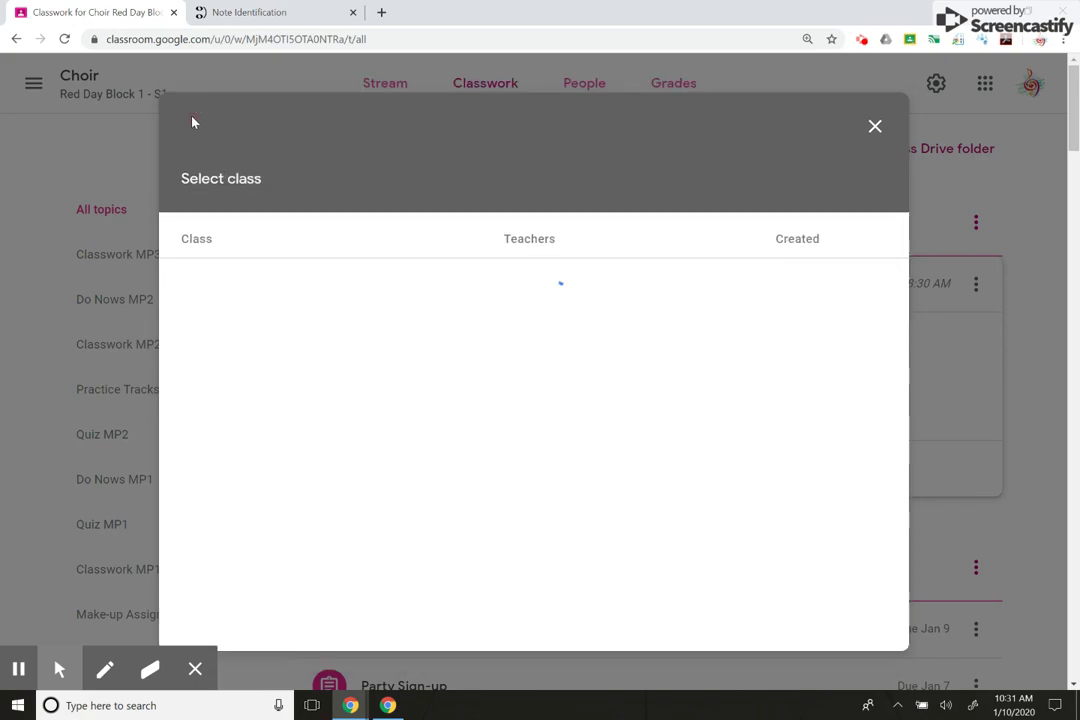
left_click(252, 250)
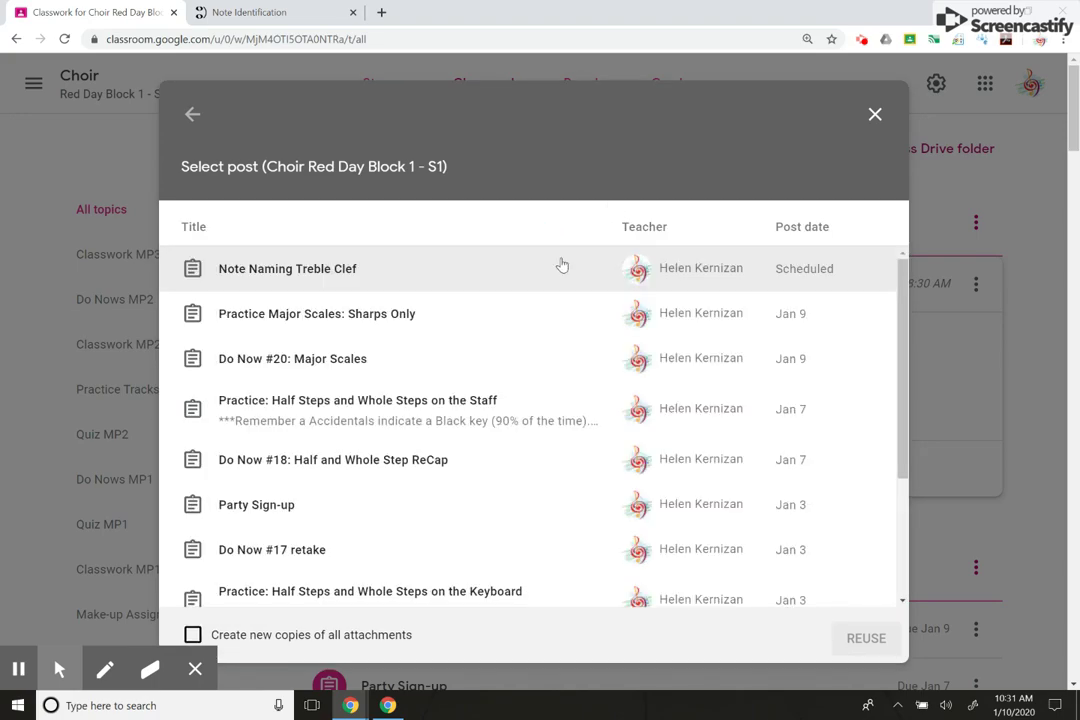
left_click(559, 266)
left_click(860, 647)
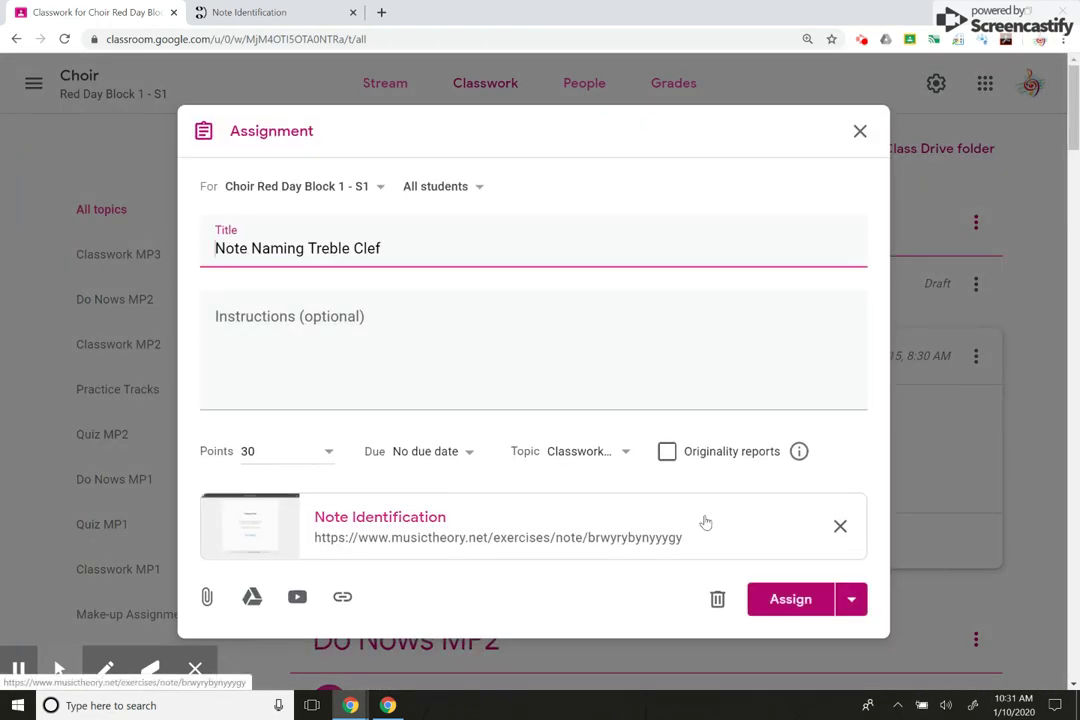
- Replace the attached Note Identification link with the copied web address of the adapted musictheory.net exercise
left_click(828, 527)
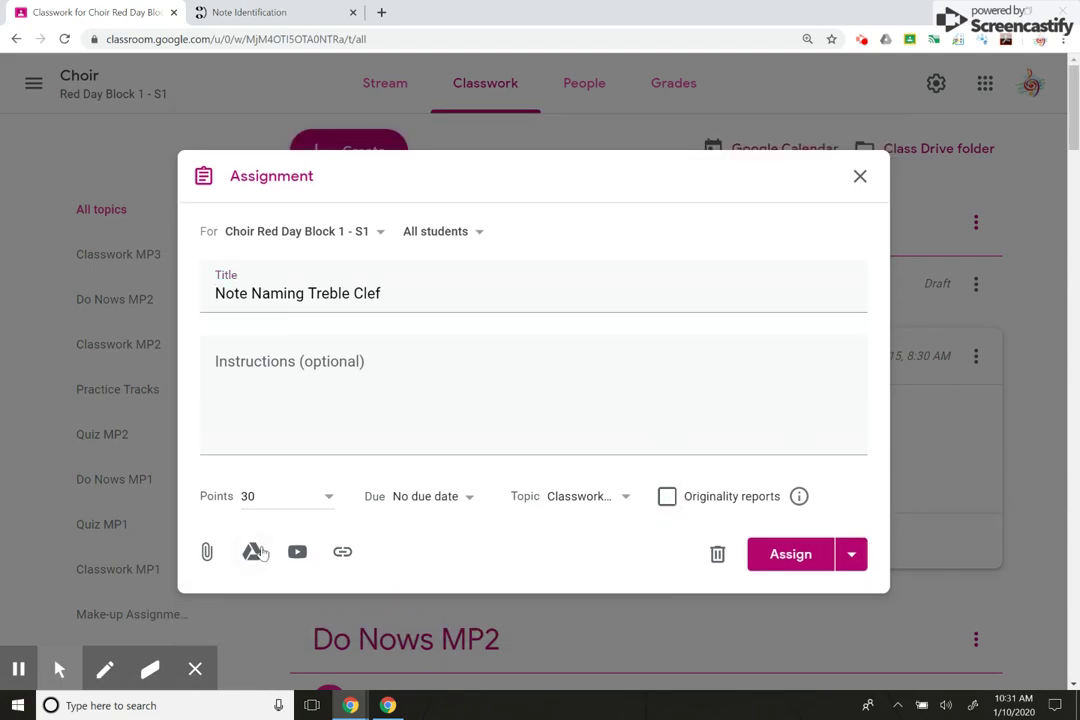
left_click(340, 553)
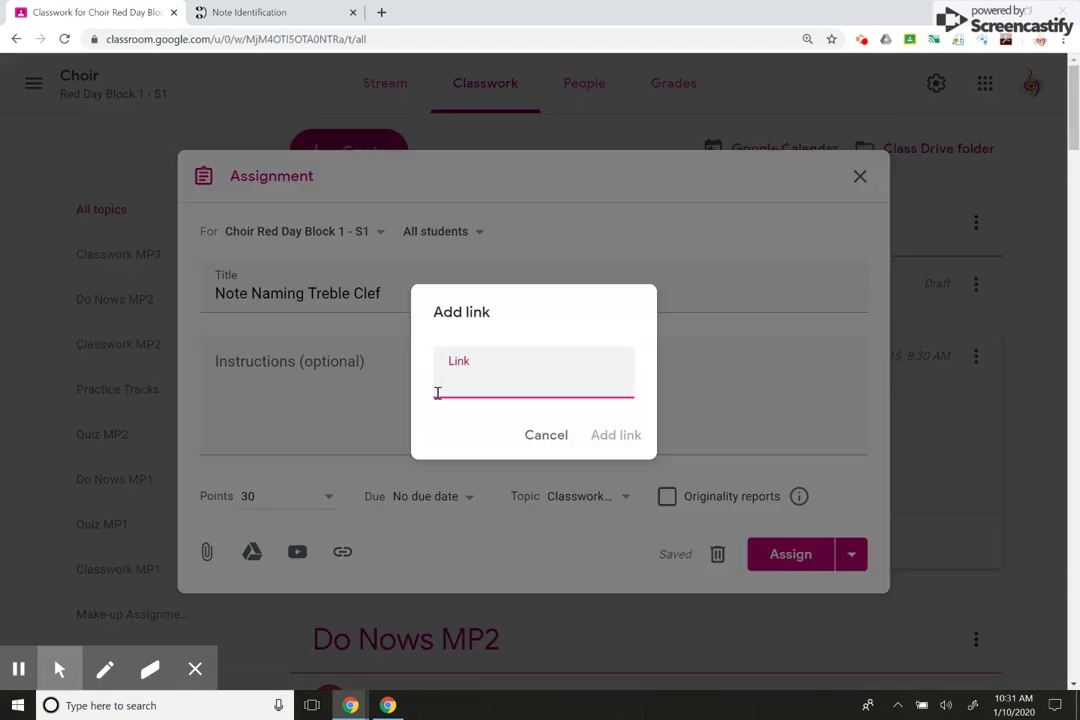
key("ctrl+v")
left_click(598, 434)
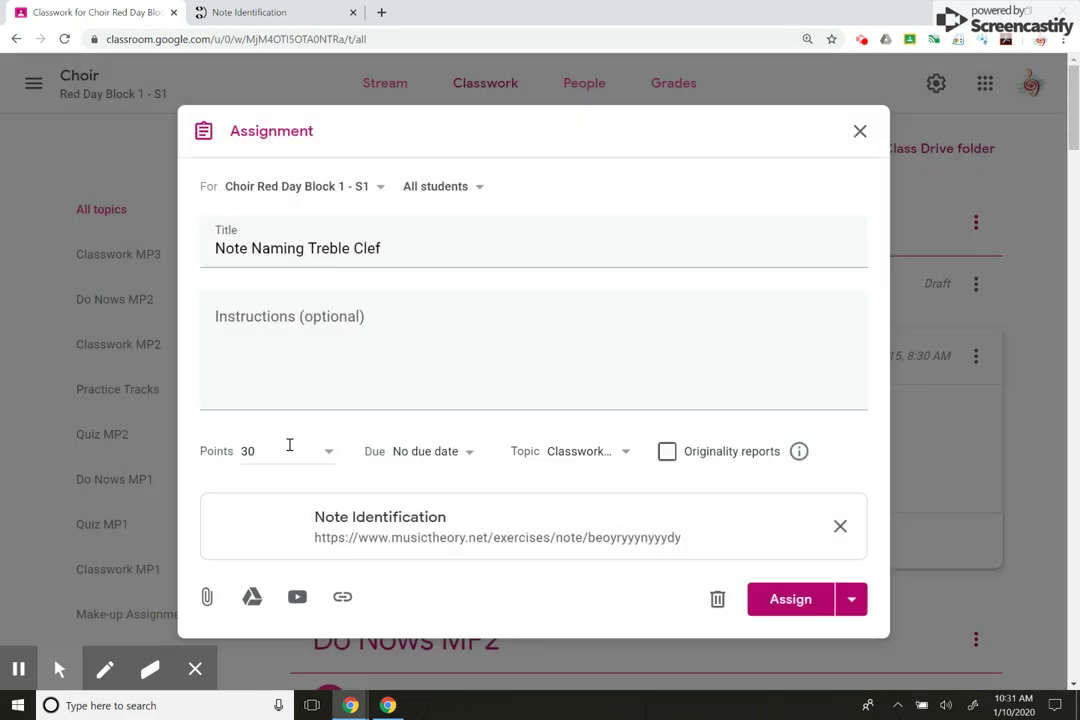
- Set the reused assignment's points to 15
left_click(289, 445)
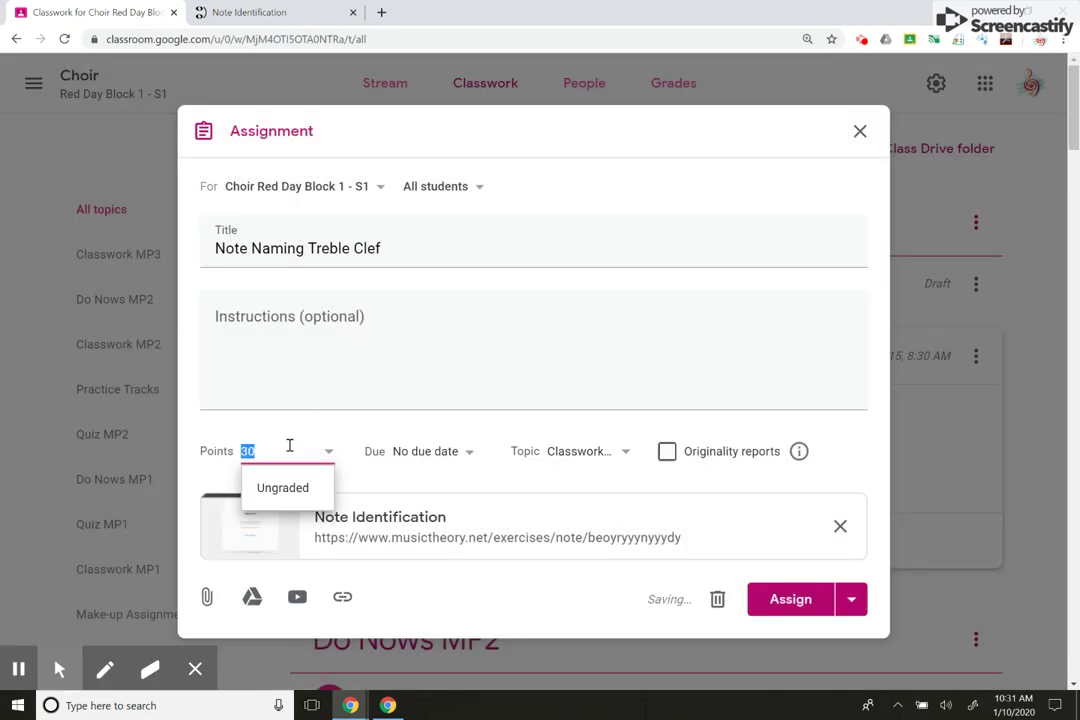
left_click(289, 445)
key("BackSpace")
key("BackSpace")
type("1")
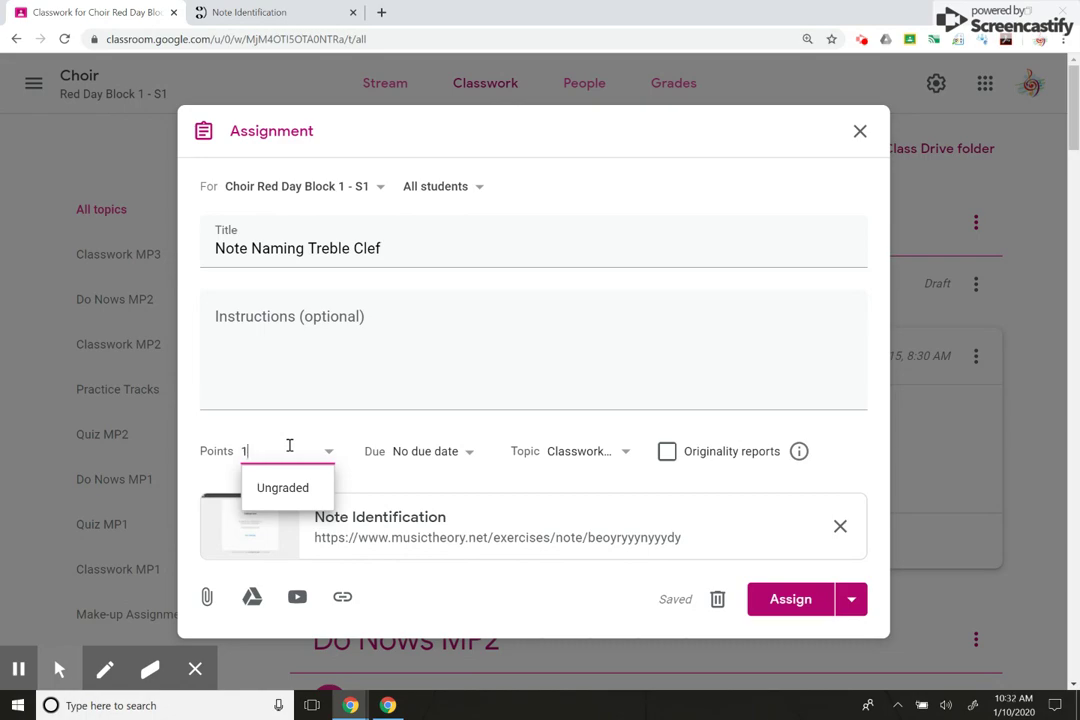
type("5")
- Set the assignment's due date to Jan 15, 2020
left_click(428, 451)
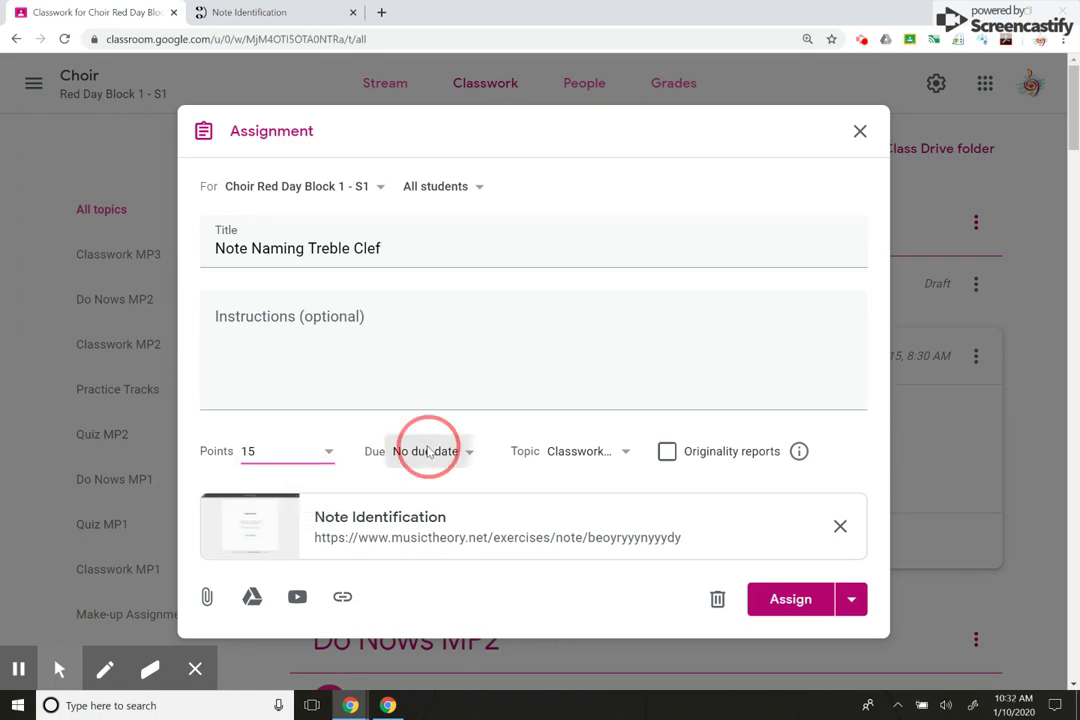
left_click(436, 508)
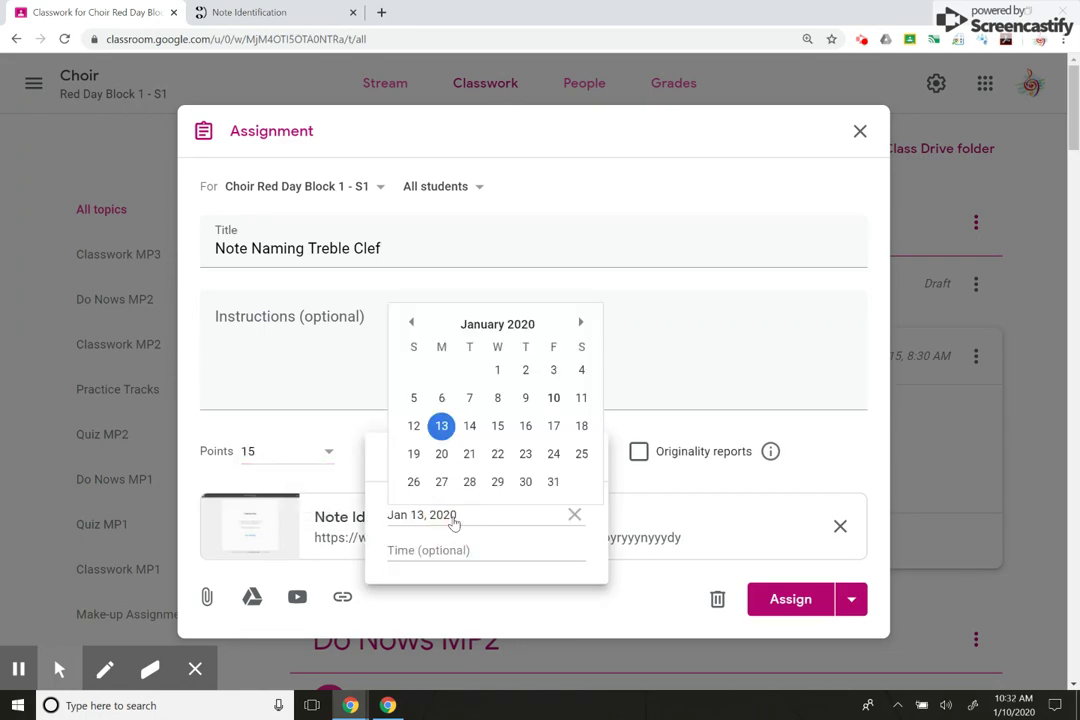
left_click(497, 425)
left_click(723, 378)
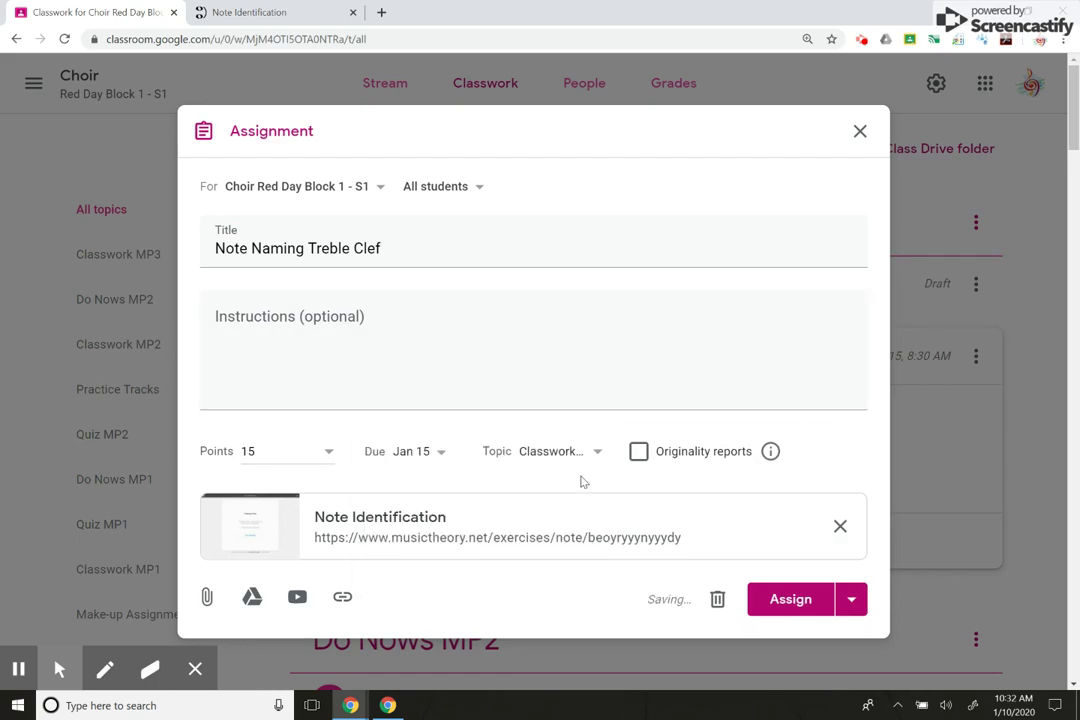
- Deselect all students and assign the work only to the one student who needs the adapted exercise
left_click(449, 187)
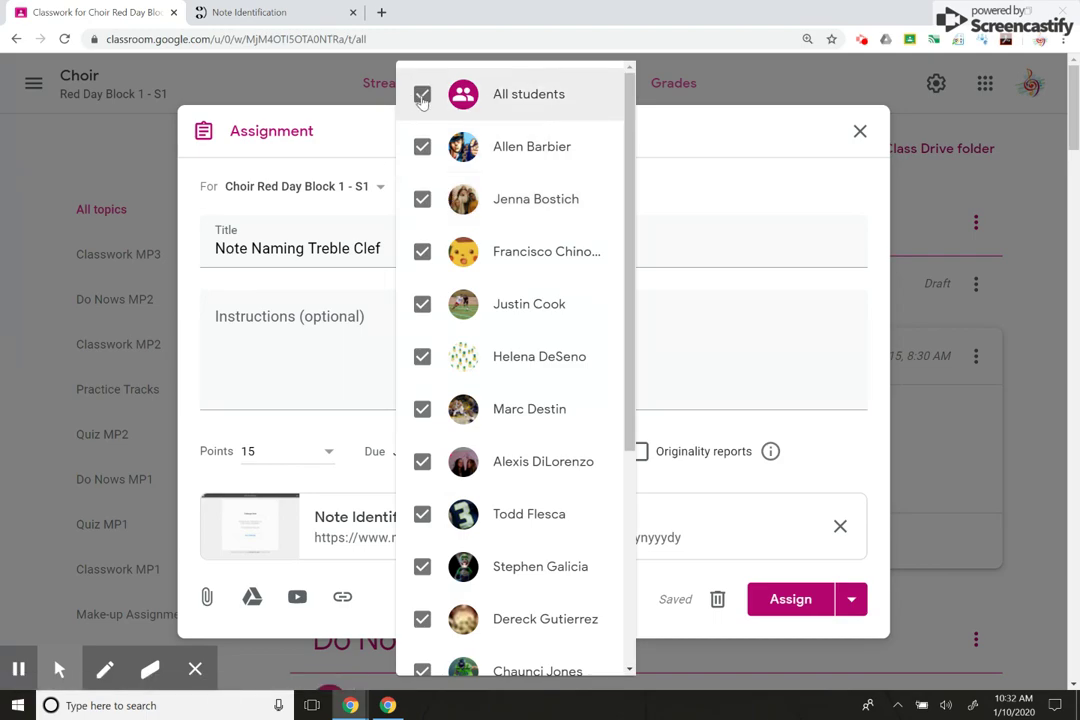
left_click(422, 97)
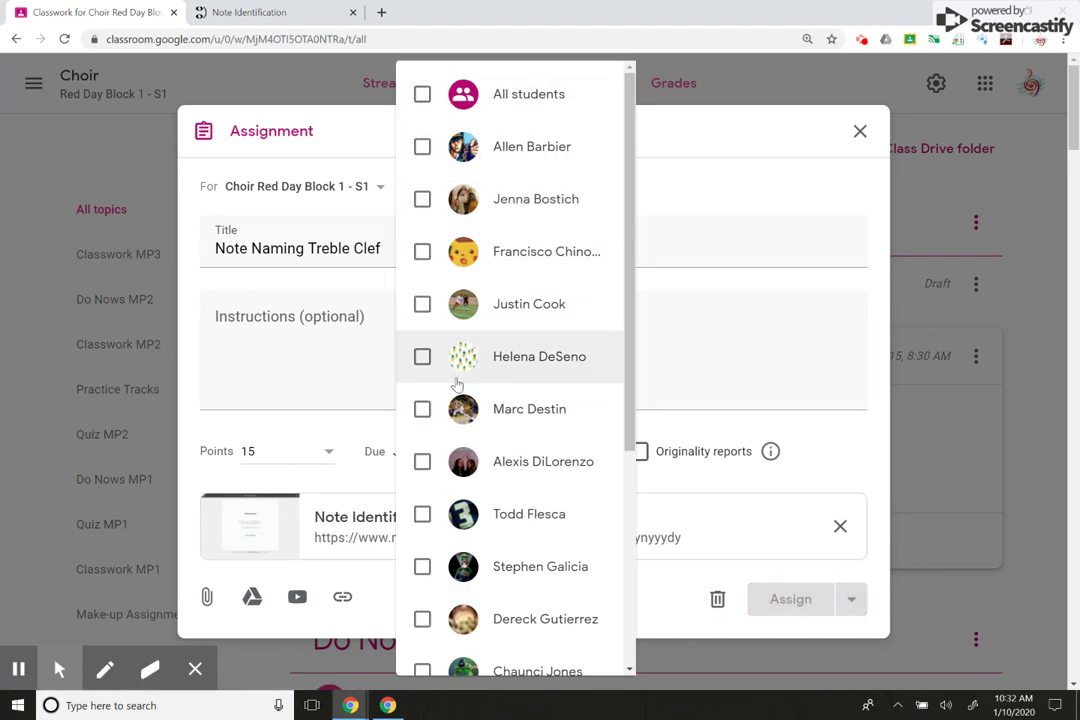
scroll(455, 380, "down", 3)
scroll(457, 385, "down", 2)
left_click(422, 517)
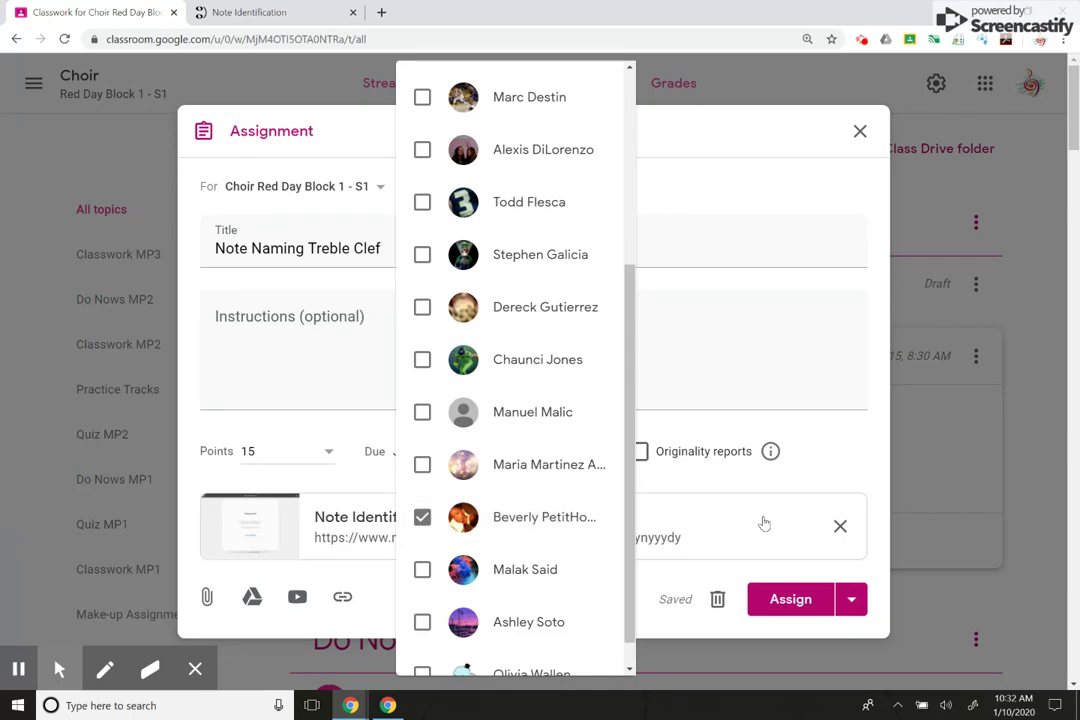
left_click(848, 477)
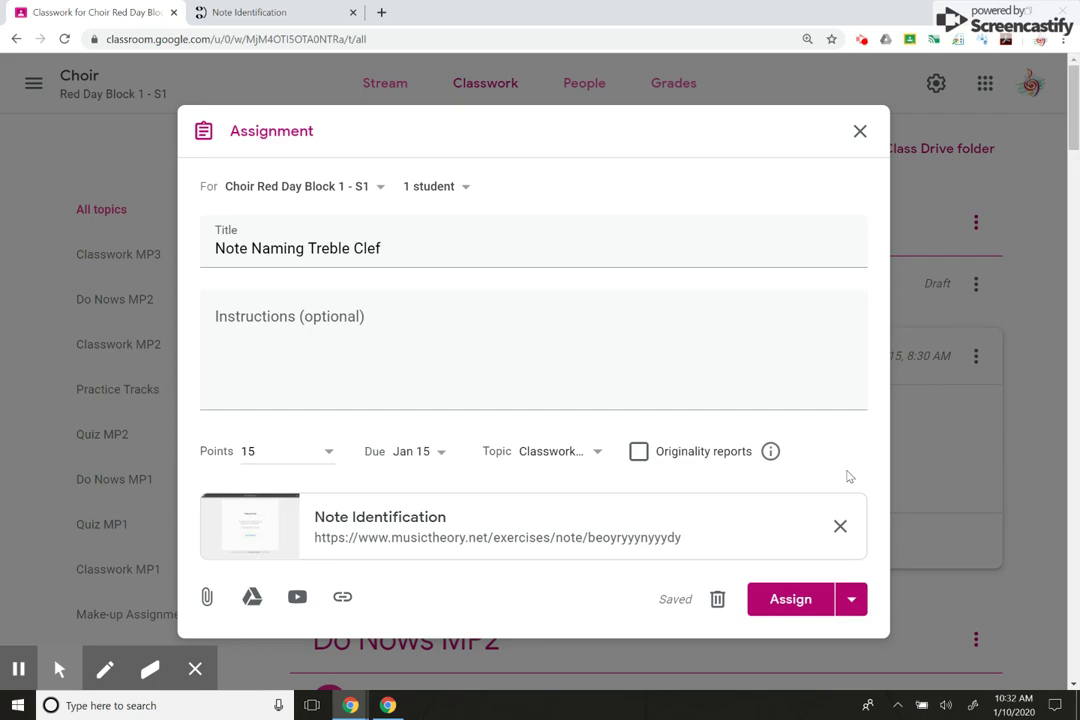
- Schedule the single-student assignment for Jan 15, 2020 at 8:30 AM
left_click(853, 600)
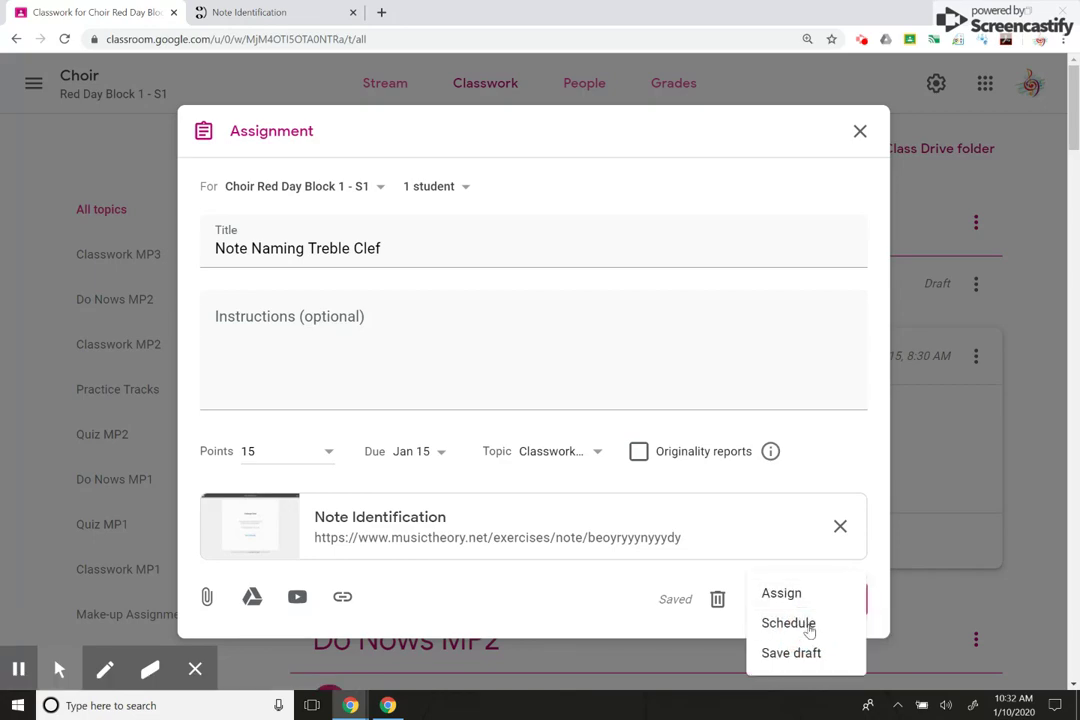
left_click(812, 626)
left_click(509, 352)
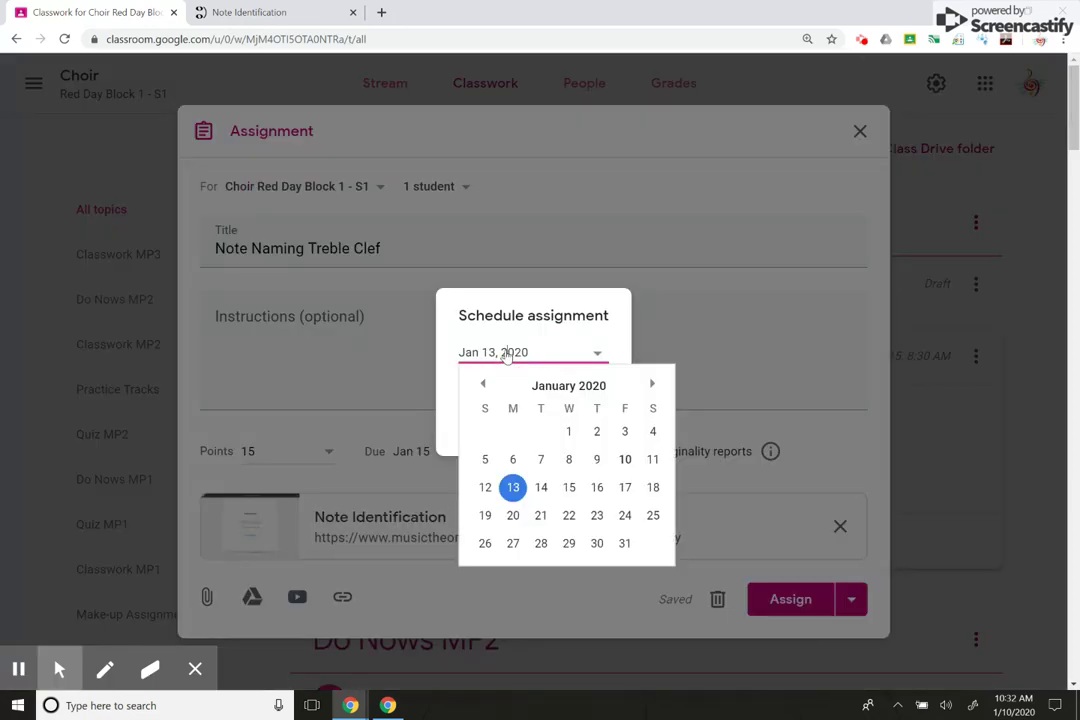
left_click(569, 420)
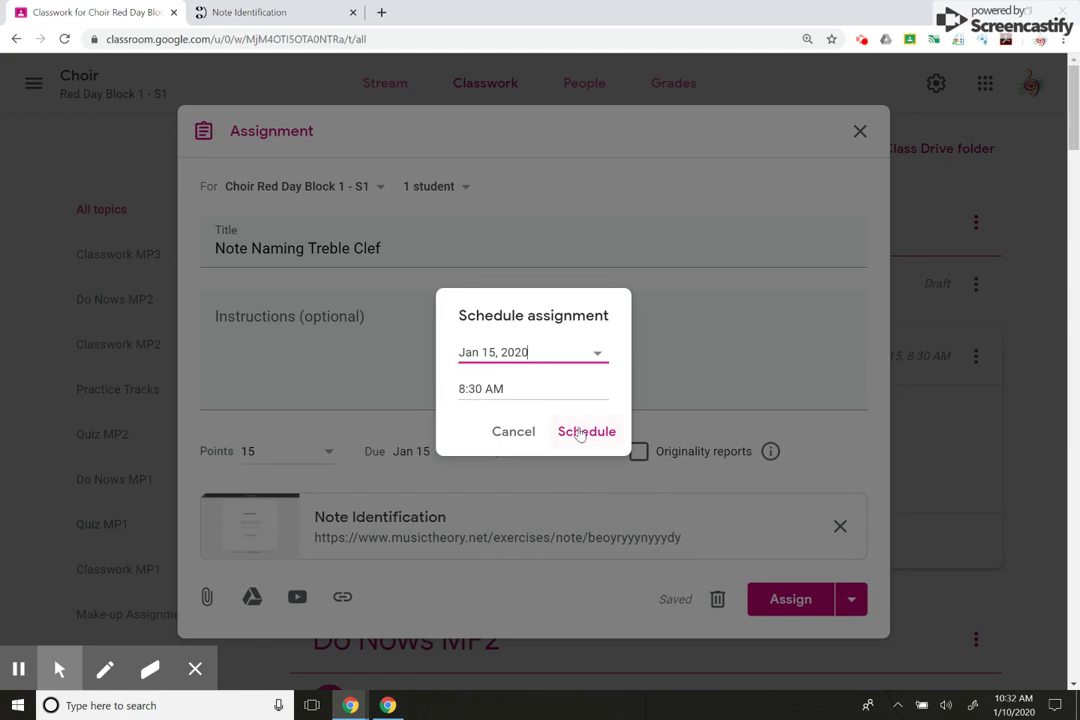
left_click(580, 434)
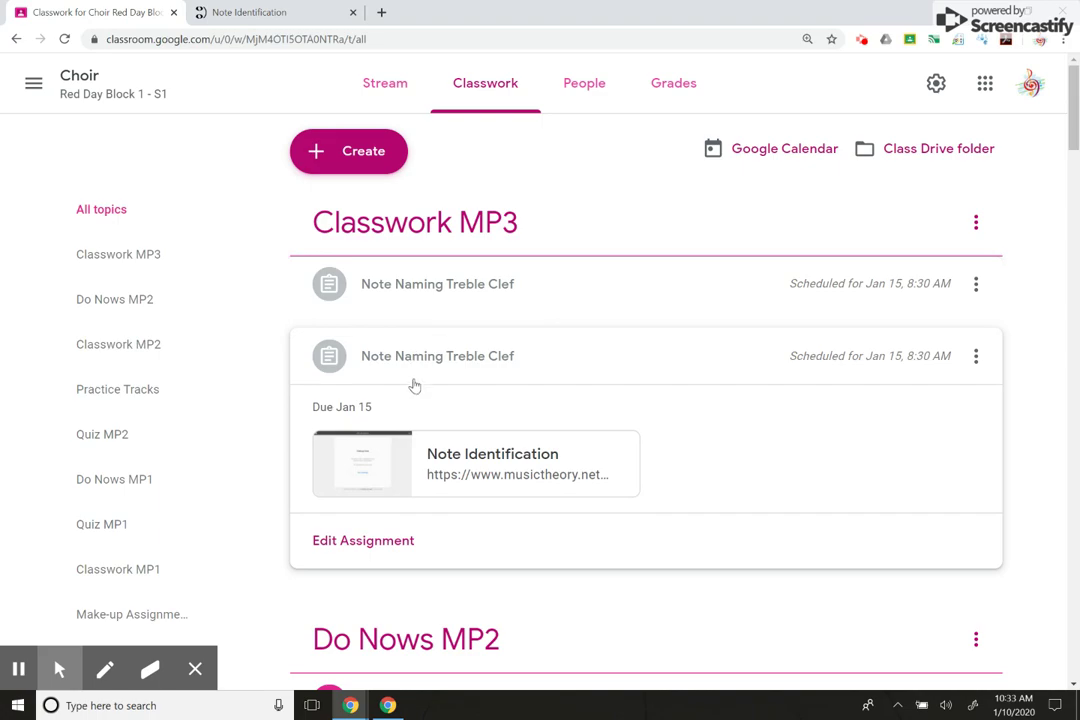
- Open the student work of the Classwork MP2 half and whole steps practice due Jan 7 and the first turned-in Code Checker attachment
scroll(412, 385, "down", 3)
scroll(416, 387, "down", 8)
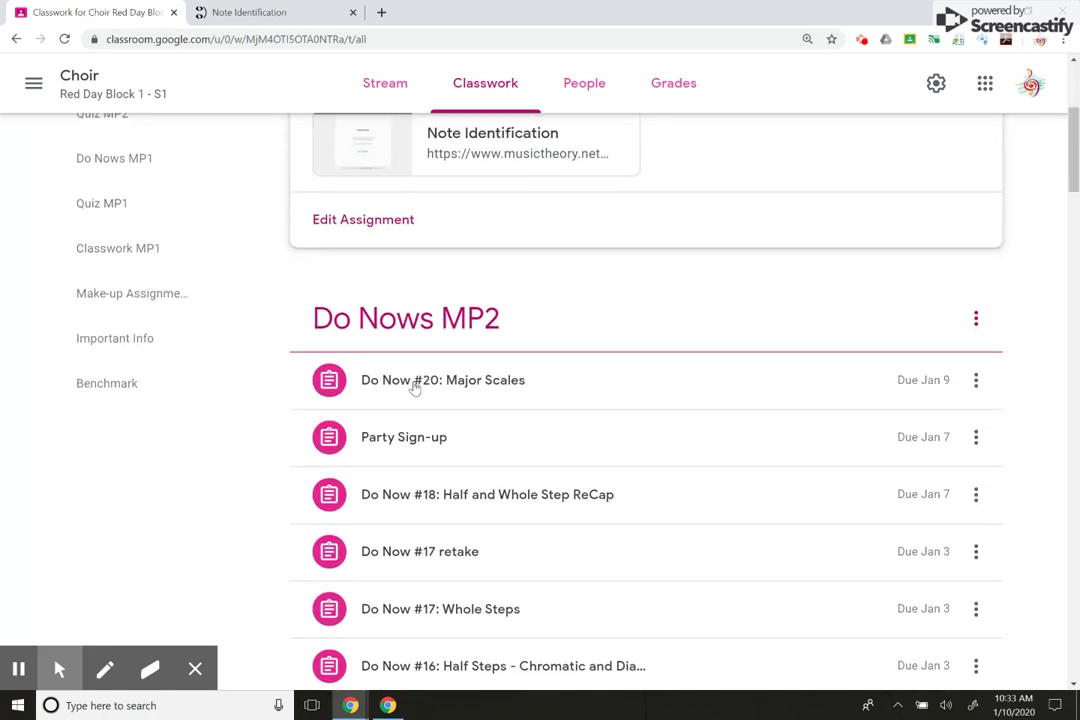
scroll(416, 387, "down", 2)
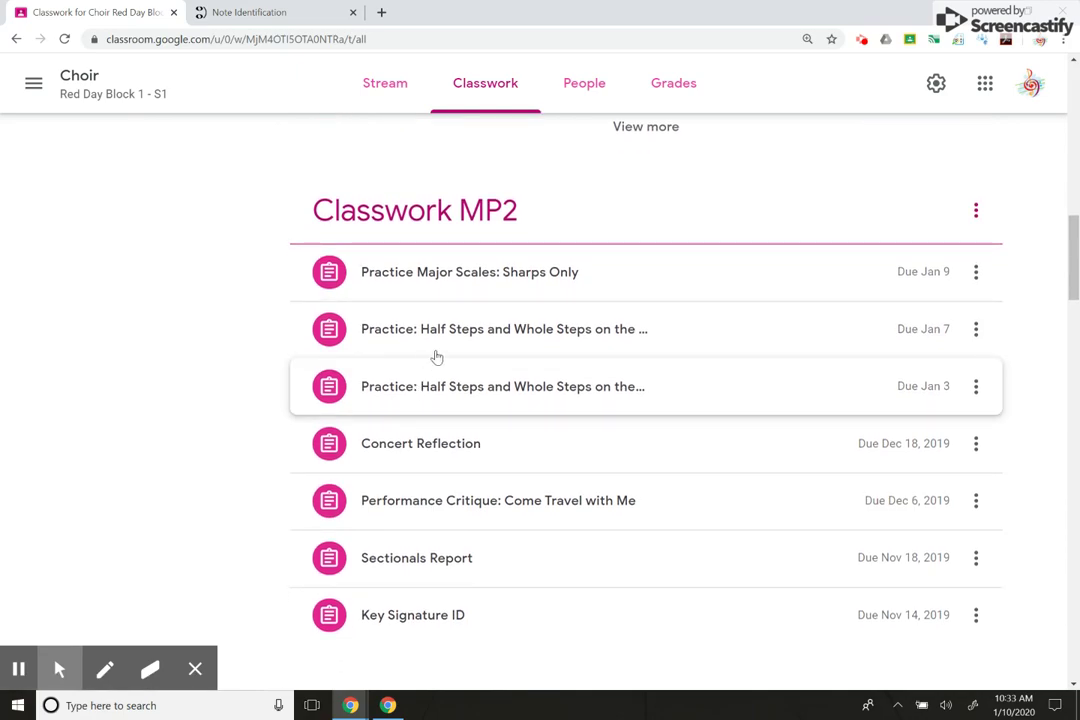
left_click(446, 343)
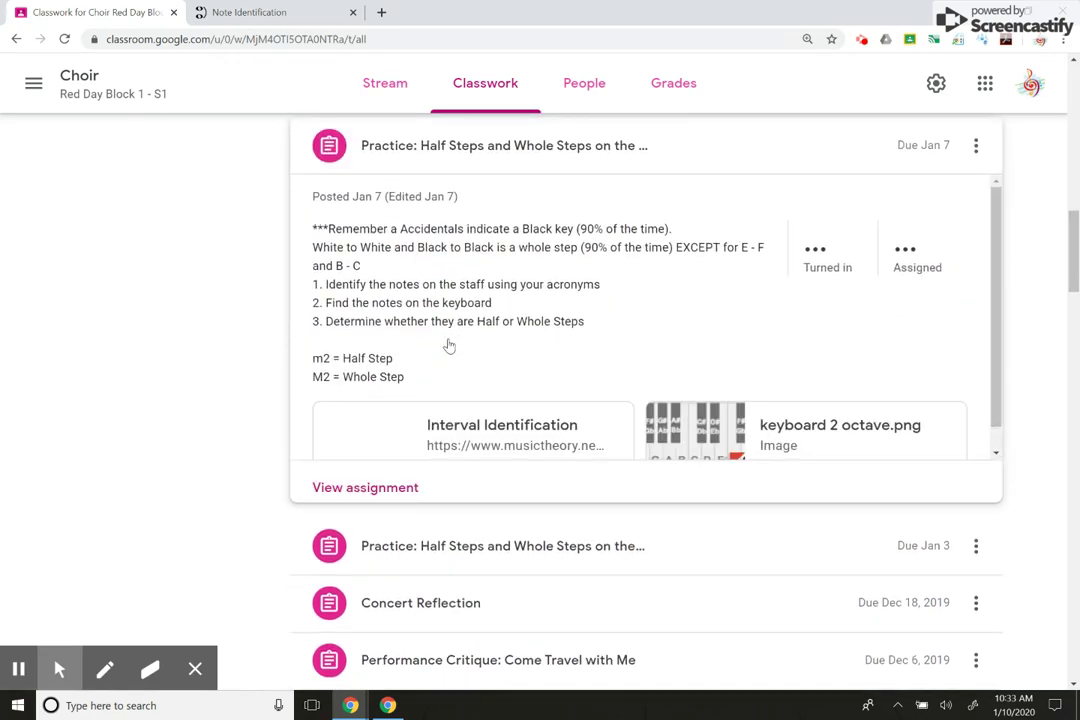
left_click(391, 497)
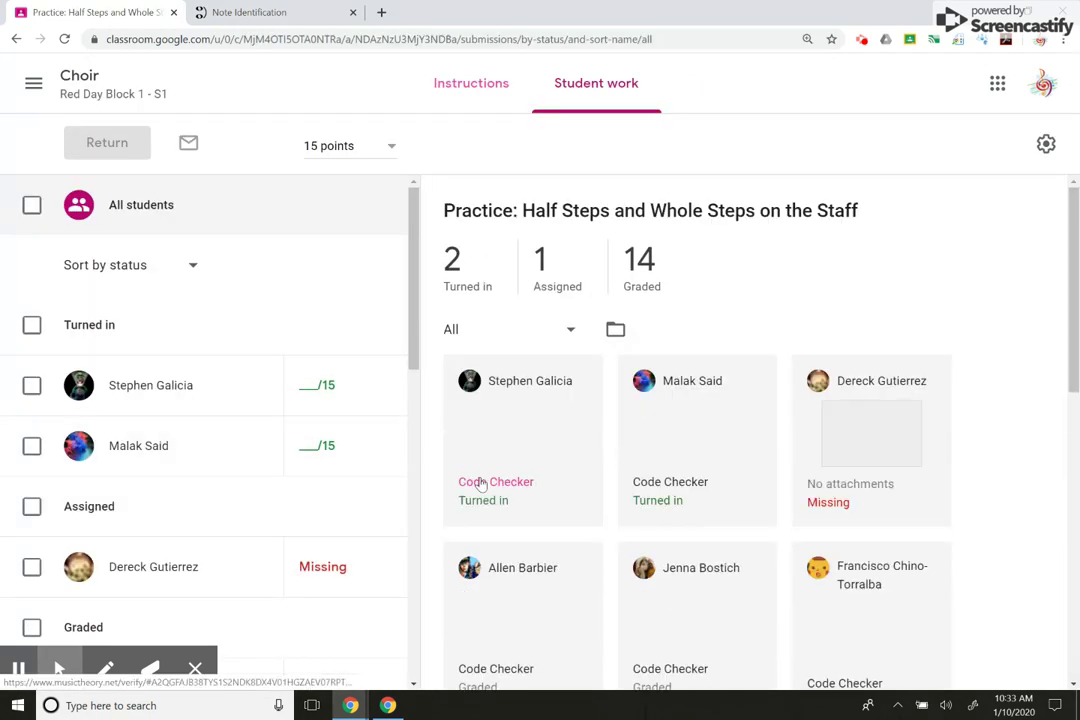
left_click(514, 441)
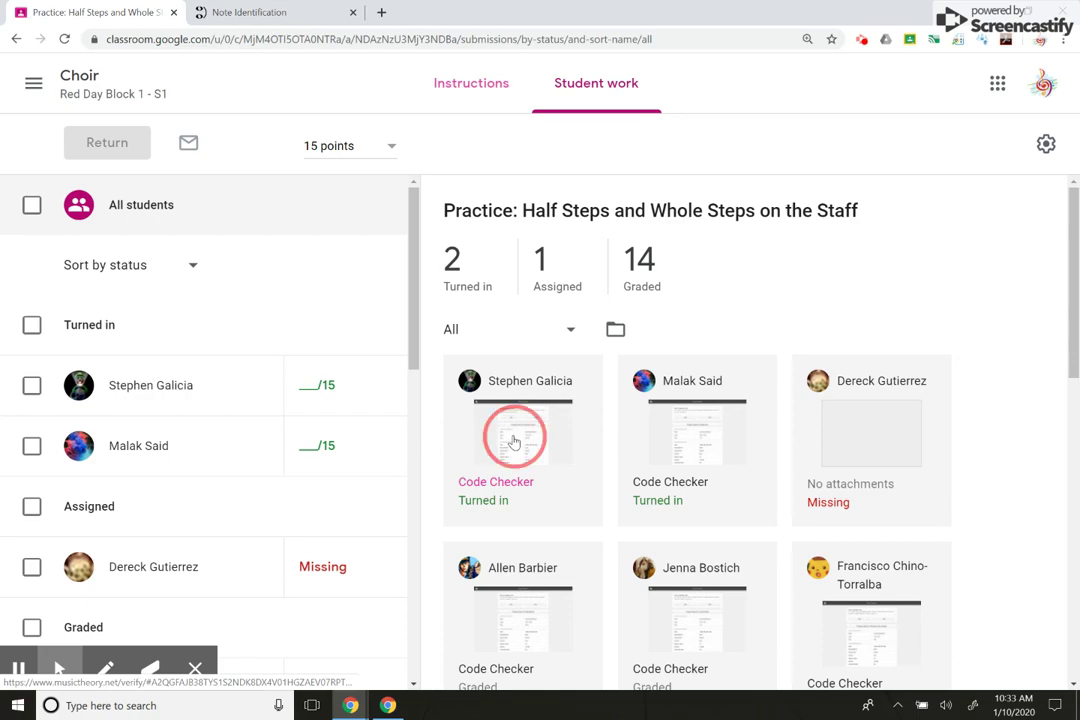